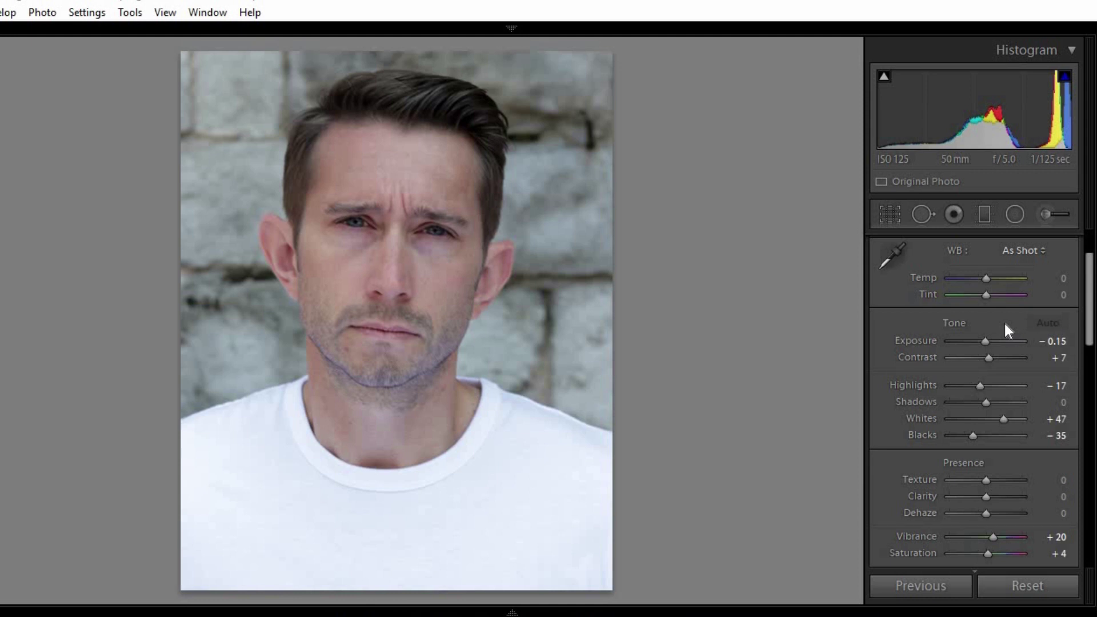
- Reset the portrait's Exposure, Contrast, Highlights, Whites, Blacks, Vibrance and Saturation adjustments to 0
{"action": "mouse_move", "coordinate": [985, 341]}
{"action": "left_mouse_down"}
{"action": "mouse_move", "coordinate": [1003, 341]}
{"action": "mouse_move", "coordinate": [989, 343]}
{"action": "mouse_move", "coordinate": [991, 360]}
{"action": "left_mouse_up"}
{"action": "double_click", "coordinate": [989, 358]}
{"action": "double_click", "coordinate": [979, 385]}
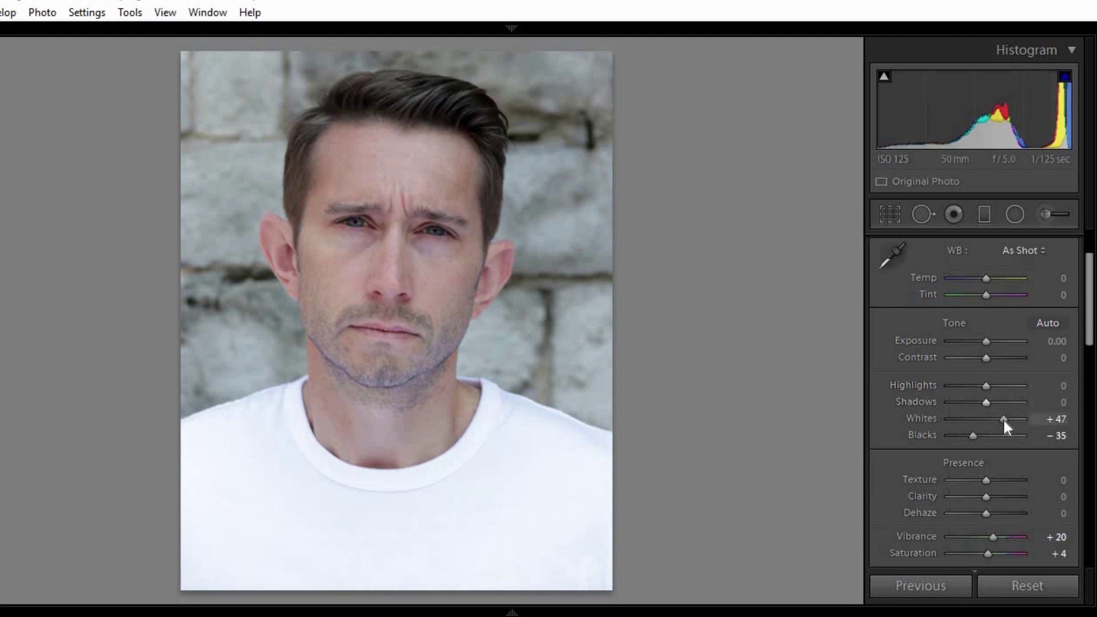
{"action": "double_click", "coordinate": [1001, 420]}
{"action": "double_click", "coordinate": [973, 436]}
{"action": "double_click", "coordinate": [994, 537]}
{"action": "double_click", "coordinate": [988, 553]}
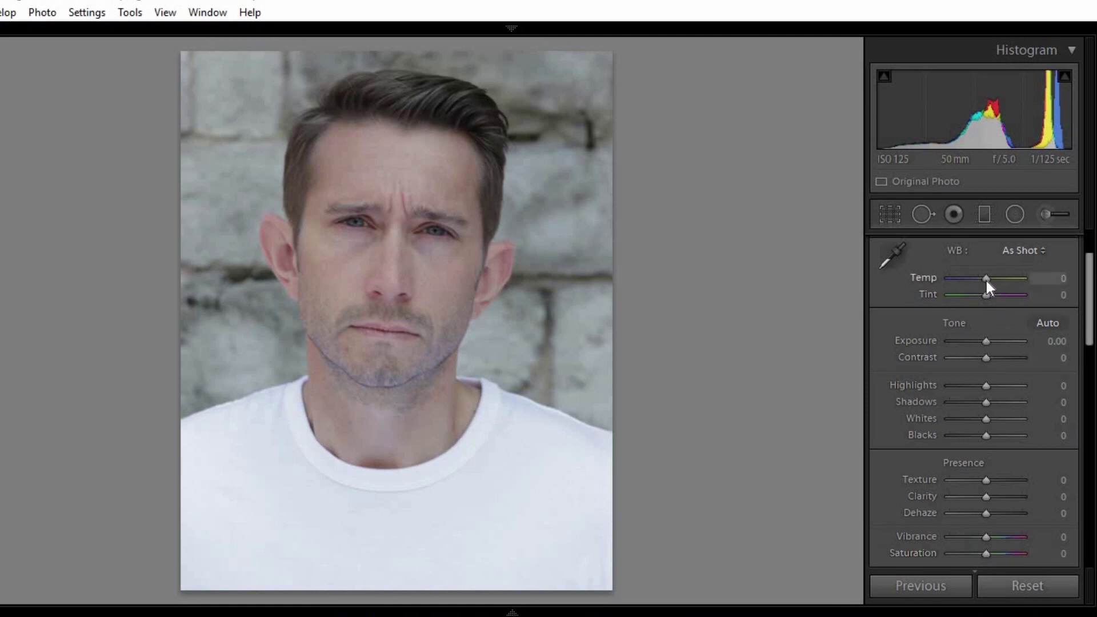
- Warm the white balance to Temp +10 and set Exposure to +0.06
{"action": "mouse_move", "coordinate": [989, 277]}
{"action": "left_mouse_down"}
{"action": "mouse_move", "coordinate": [997, 282]}
{"action": "mouse_move", "coordinate": [964, 282]}
{"action": "mouse_move", "coordinate": [989, 280]}
{"action": "left_mouse_up"}
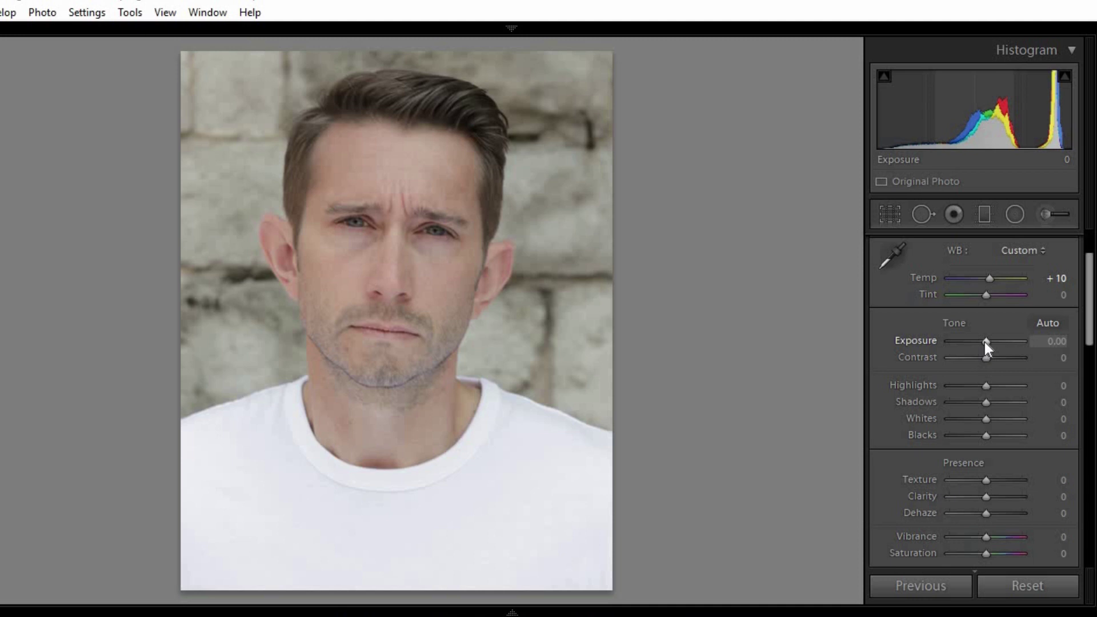
{"action": "mouse_move", "coordinate": [985, 341]}
{"action": "left_mouse_down"}
{"action": "mouse_move", "coordinate": [997, 343]}
{"action": "mouse_move", "coordinate": [968, 343]}
{"action": "mouse_move", "coordinate": [986, 342]}
{"action": "left_mouse_up"}
{"action": "left_click", "coordinate": [1048, 341]}
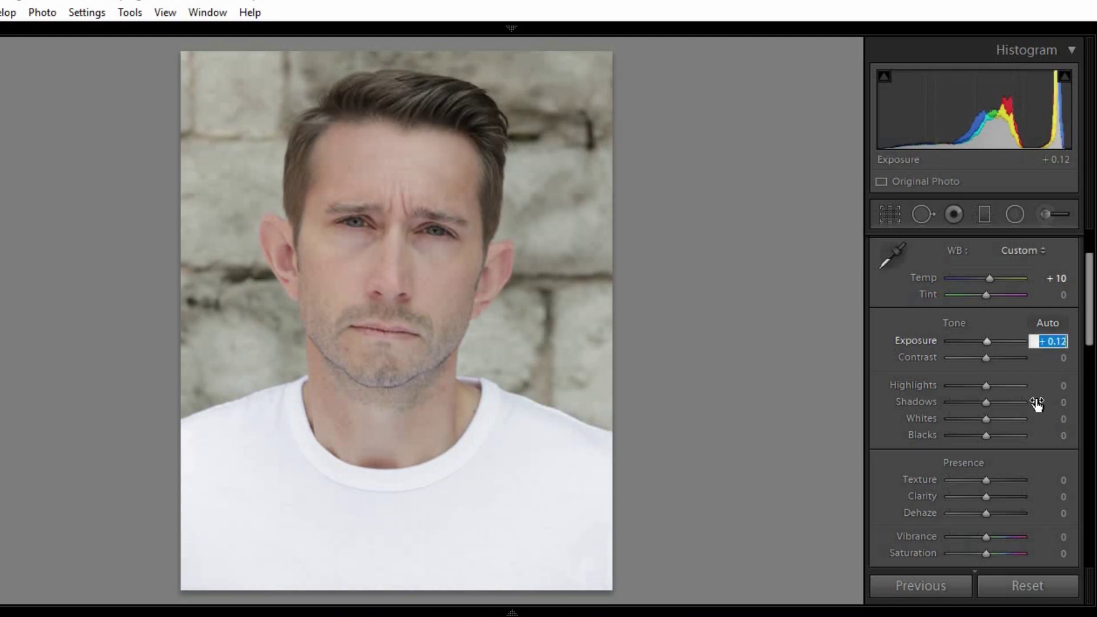
{"action": "type", "text": "0.06"}
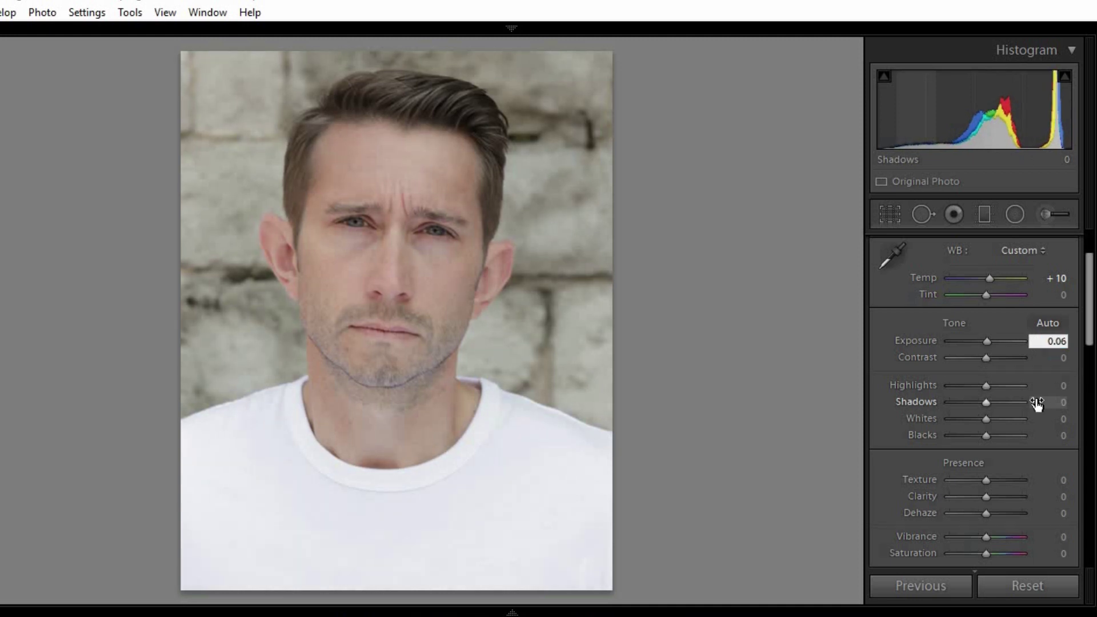
{"action": "key", "text": "Return"}
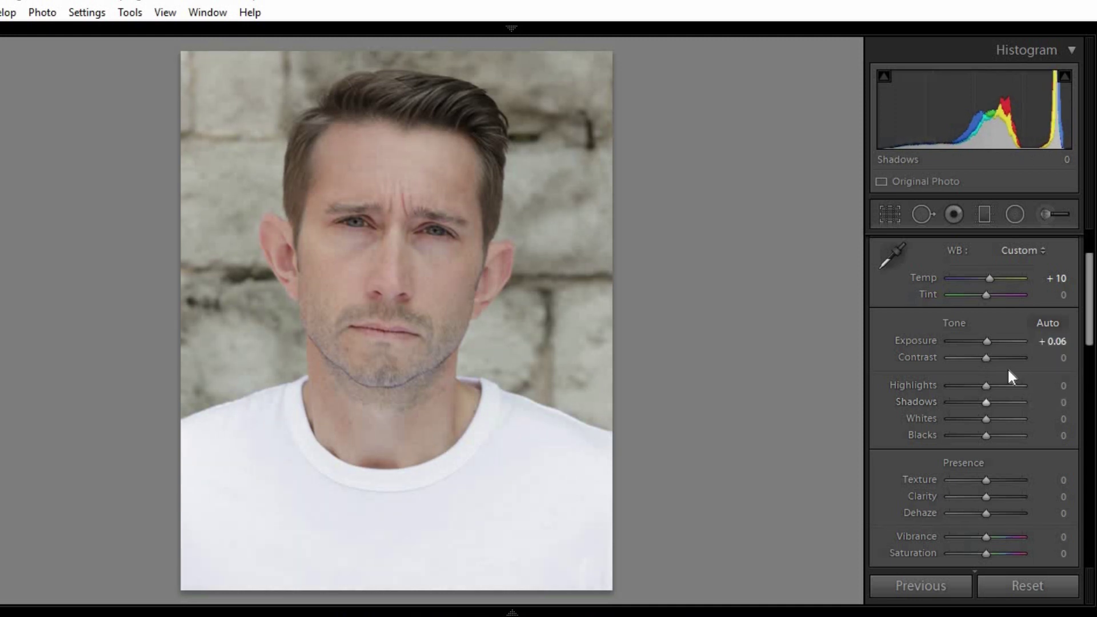
- Set the tone adjustments to Contrast +7, Highlights -33, Shadows +14, Whites +5 and Blacks -24
{"action": "mouse_move", "coordinate": [986, 359]}
{"action": "left_mouse_down"}
{"action": "mouse_move", "coordinate": [1003, 358]}
{"action": "mouse_move", "coordinate": [960, 362]}
{"action": "mouse_move", "coordinate": [1006, 364]}
{"action": "mouse_move", "coordinate": [963, 372]}
{"action": "mouse_move", "coordinate": [1013, 370]}
{"action": "mouse_move", "coordinate": [989, 373]}
{"action": "left_mouse_up"}
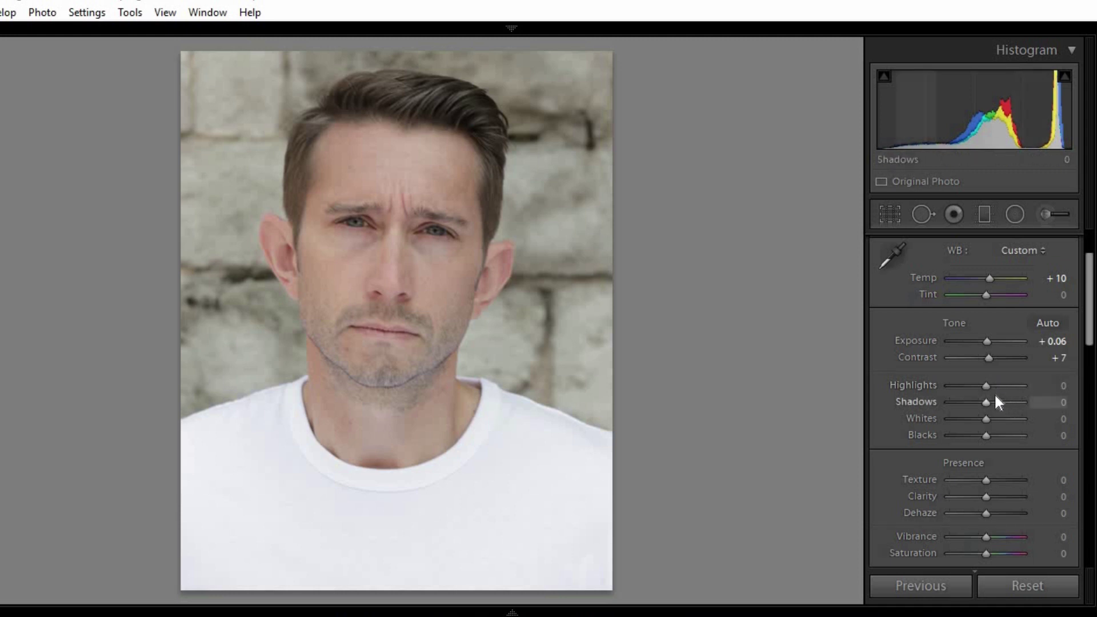
{"action": "mouse_move", "coordinate": [984, 385]}
{"action": "left_mouse_down"}
{"action": "mouse_move", "coordinate": [997, 386]}
{"action": "mouse_move", "coordinate": [972, 389]}
{"action": "left_mouse_up"}
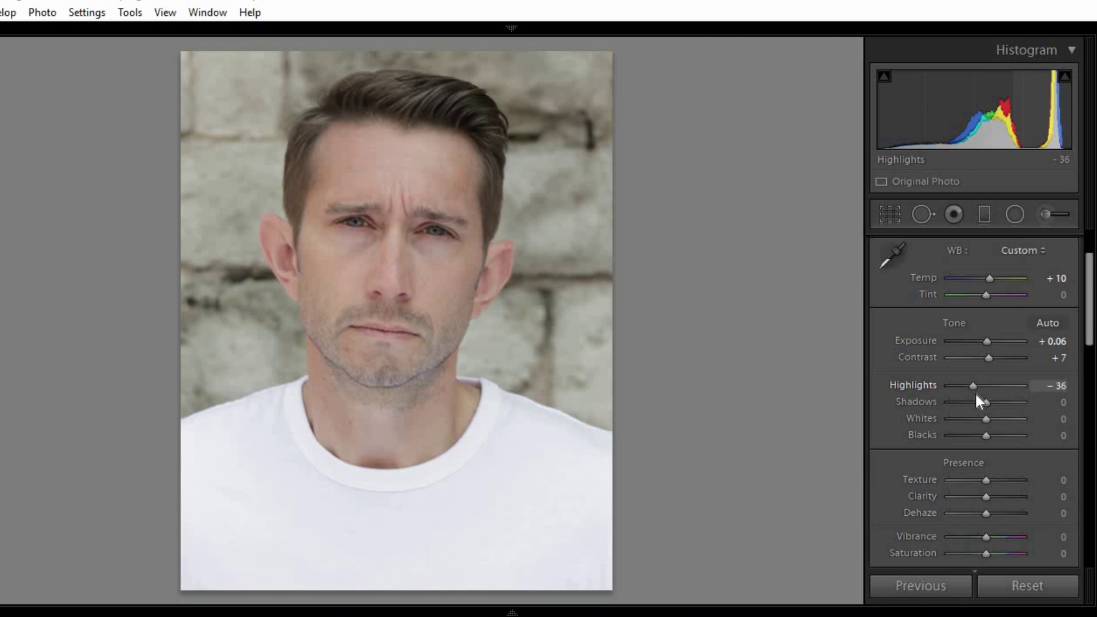
{"action": "left_click_drag", "start_coordinate": [993, 402], "coordinate": [993, 406]}
{"action": "left_click", "coordinate": [976, 385]}
{"action": "left_click_drag", "start_coordinate": [973, 387], "coordinate": [971, 387]}
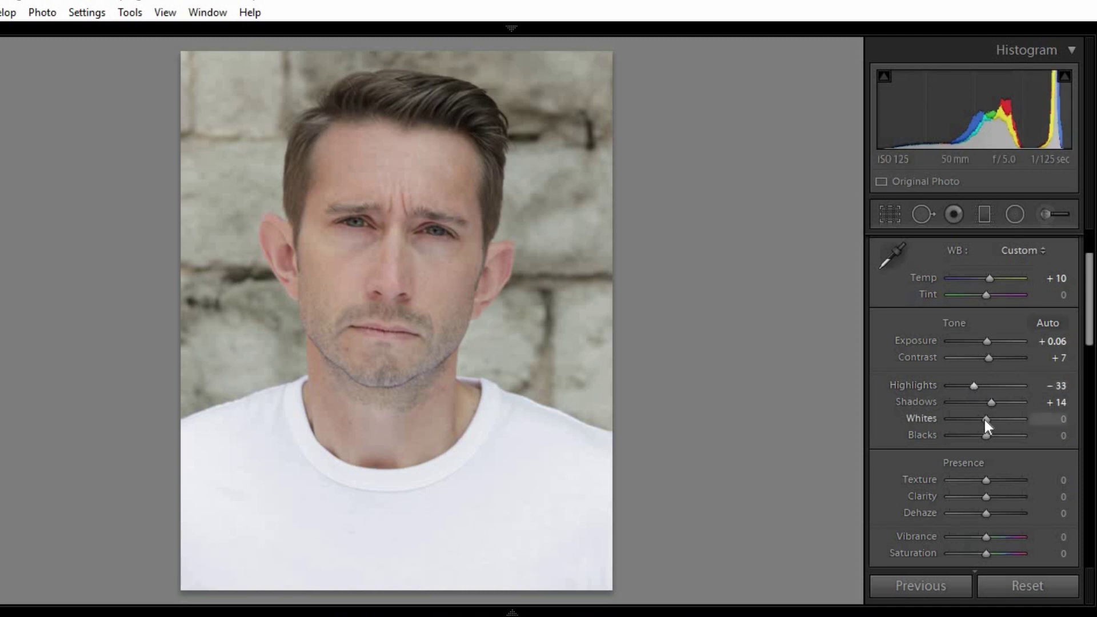
{"action": "left_click_drag", "start_coordinate": [985, 419], "coordinate": [987, 421]}
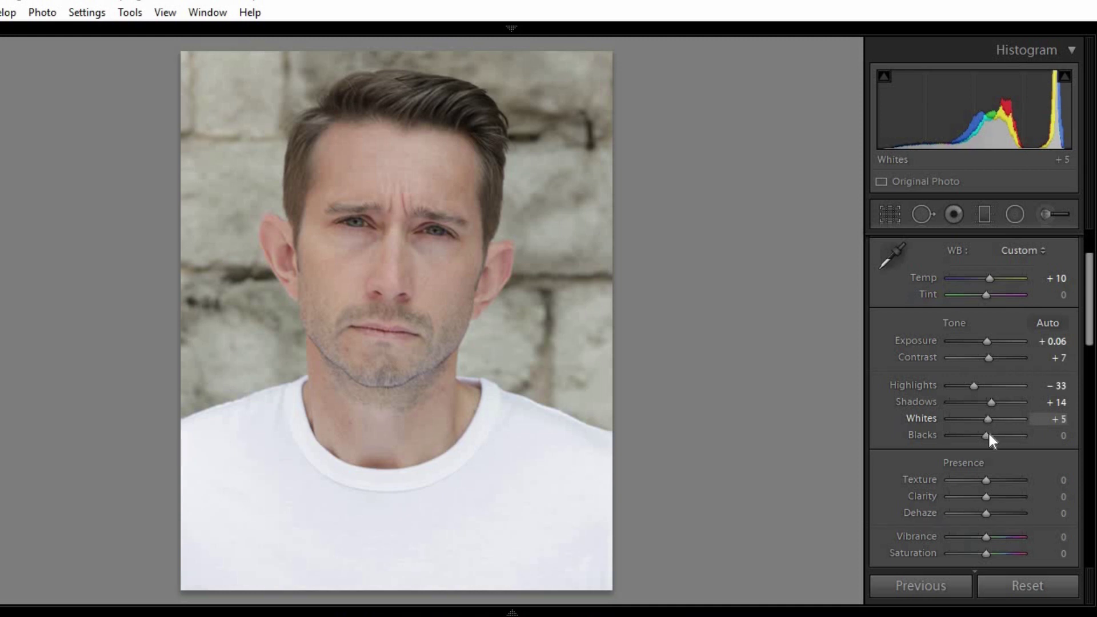
{"action": "left_click_drag", "start_coordinate": [1000, 437], "coordinate": [978, 435]}
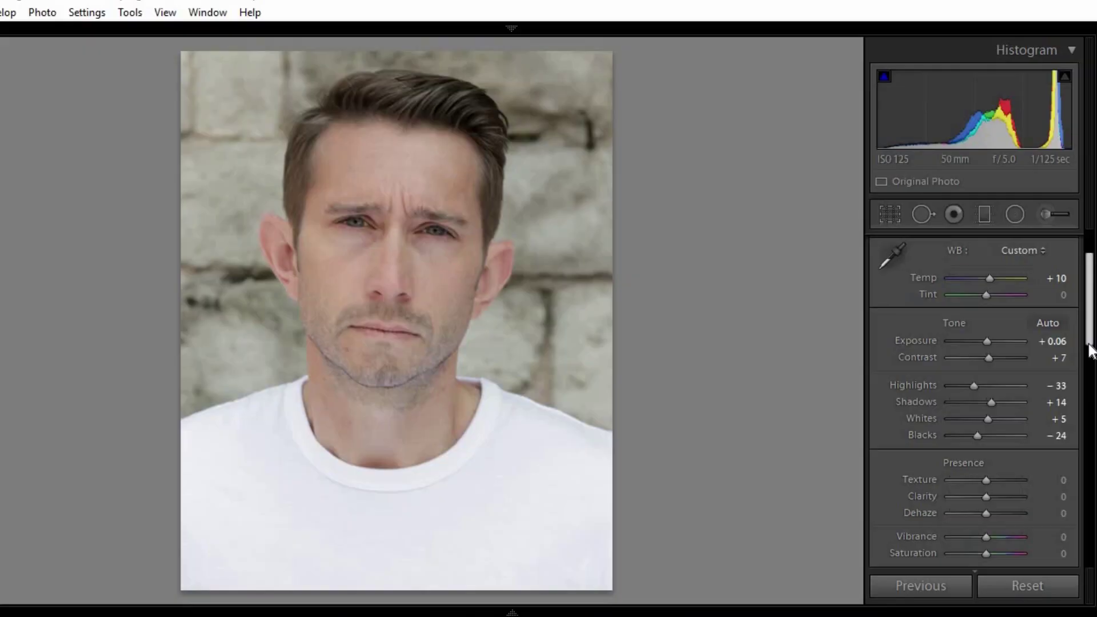
- Set the presence adjustments to Texture +14, Clarity +12 and Dehaze +26
{"action": "scroll", "coordinate": [1089, 355], "scroll_direction": "down", "scroll_amount": 2}
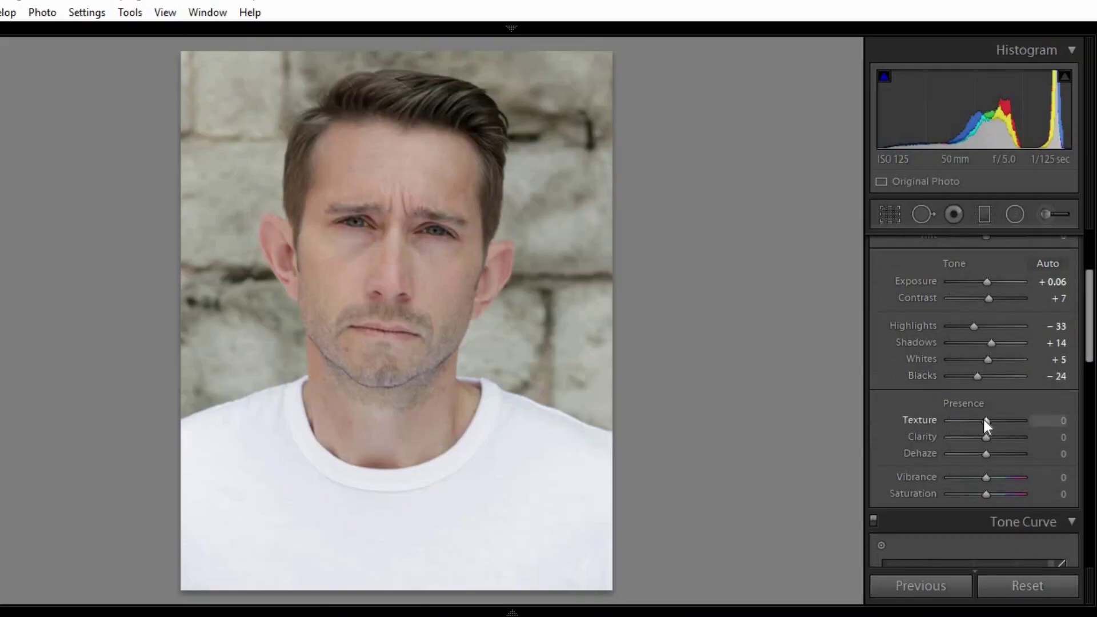
{"action": "left_click_drag", "start_coordinate": [989, 423], "coordinate": [1021, 419]}
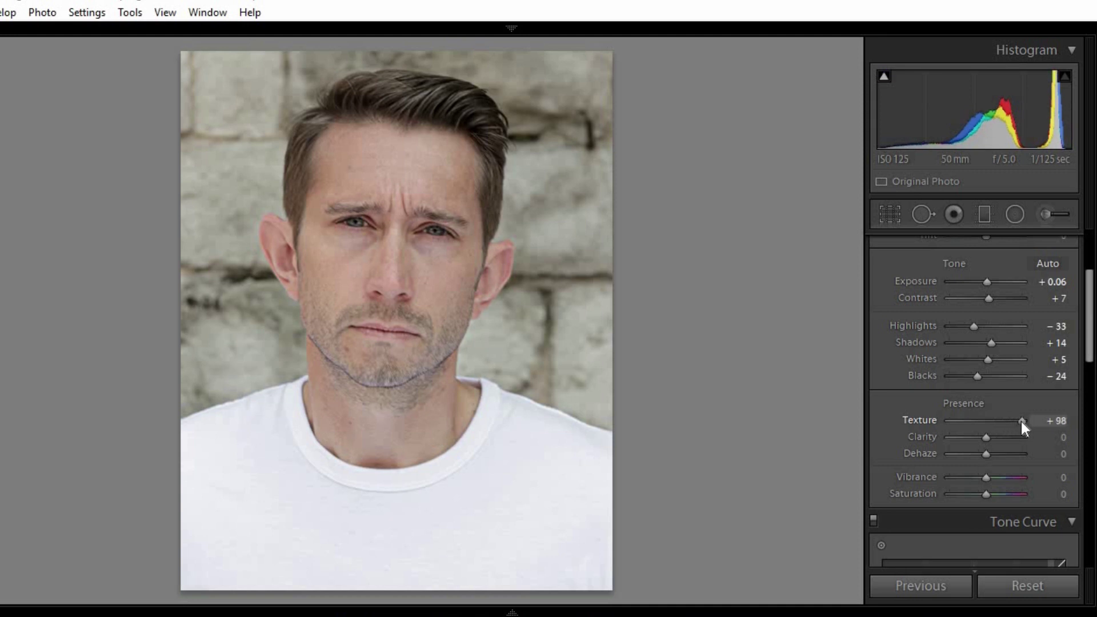
{"action": "left_click_drag", "start_coordinate": [1020, 420], "coordinate": [991, 425]}
{"action": "left_click_drag", "start_coordinate": [987, 438], "coordinate": [948, 444]}
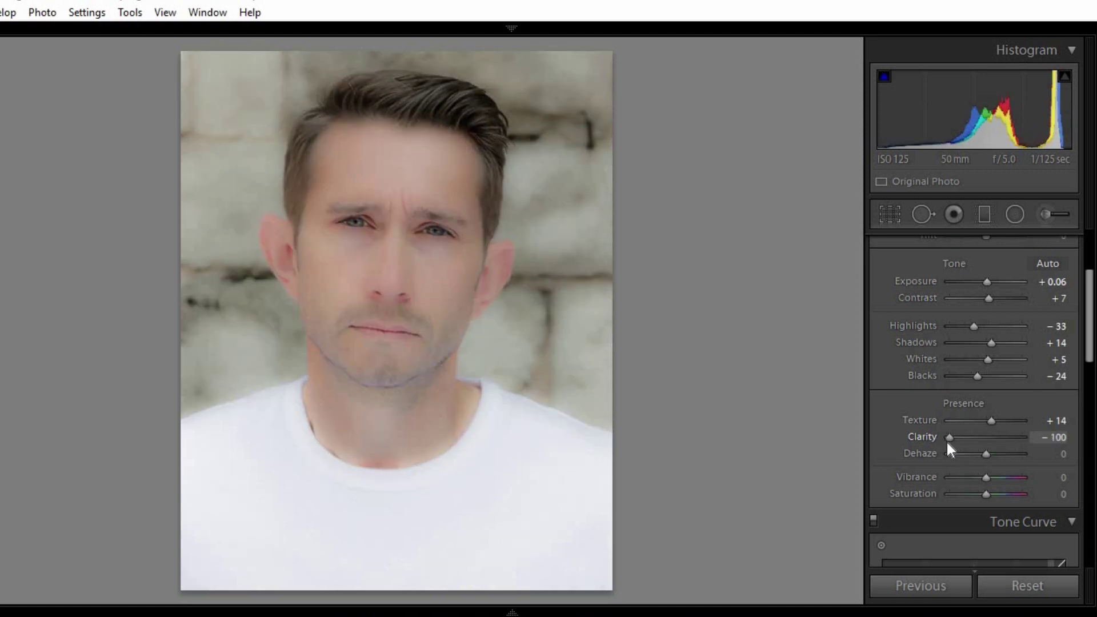
{"action": "left_click_drag", "start_coordinate": [947, 441], "coordinate": [973, 443]}
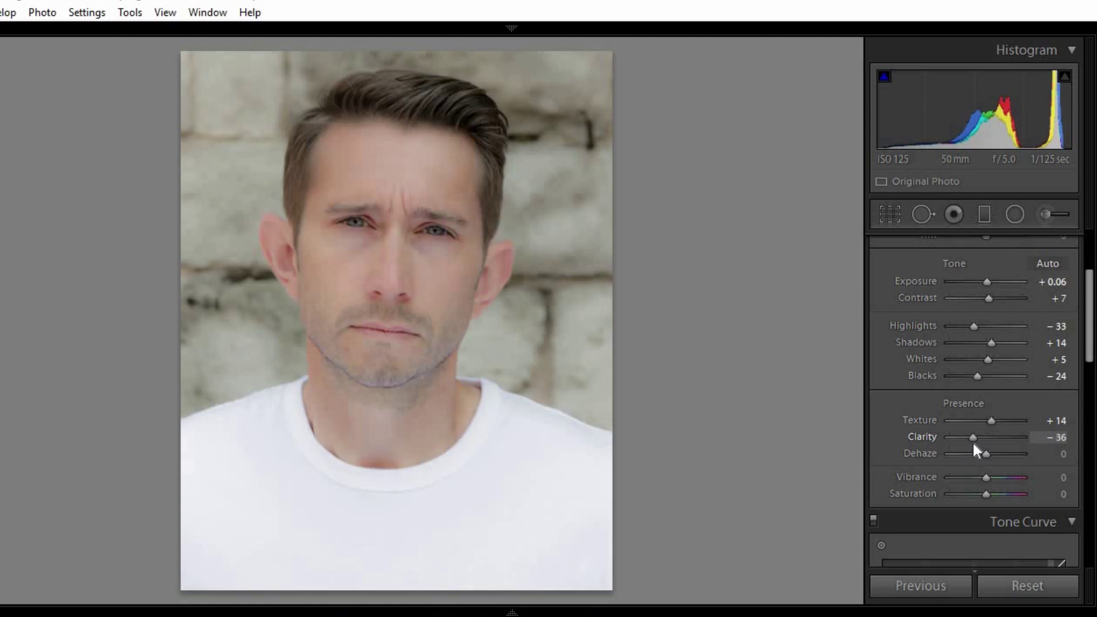
{"action": "left_click_drag", "start_coordinate": [973, 444], "coordinate": [991, 441]}
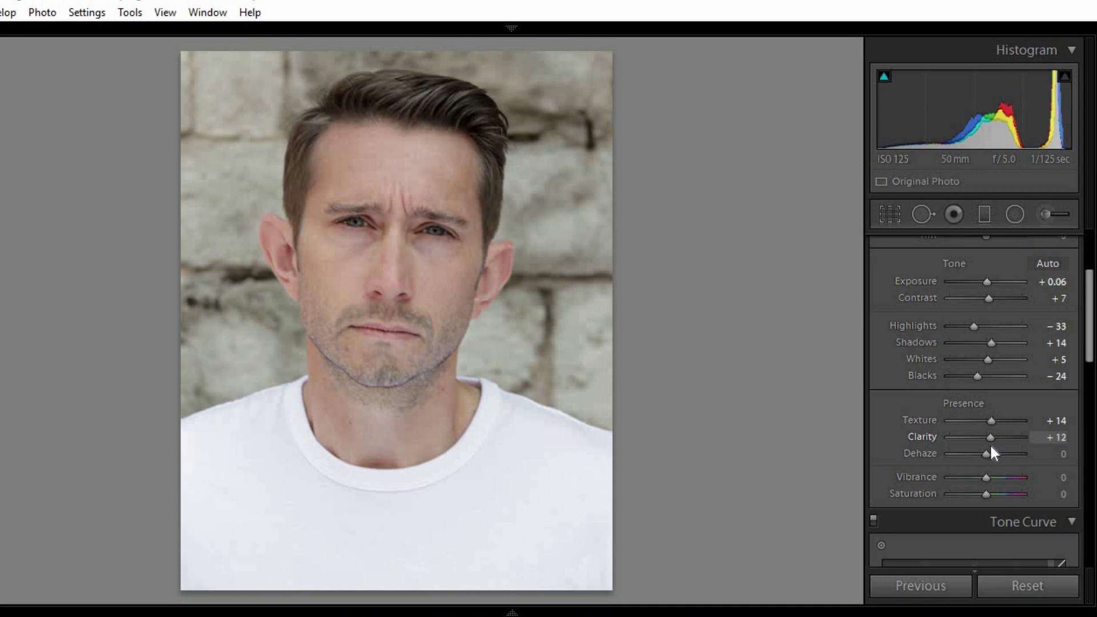
{"action": "left_click_drag", "start_coordinate": [993, 455], "coordinate": [995, 454]}
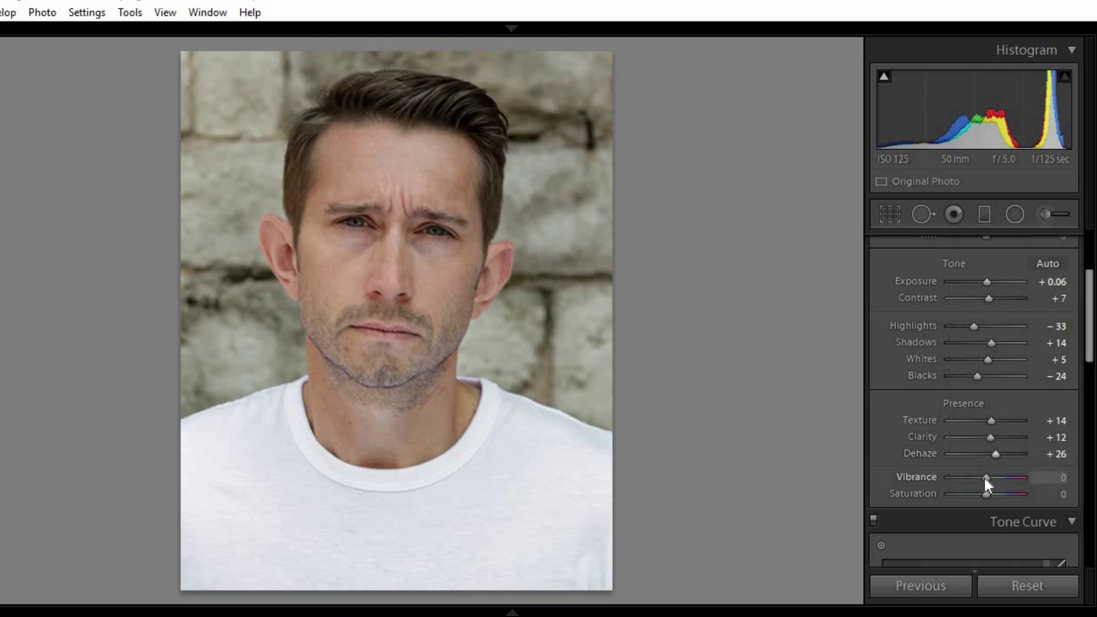
- Raise Vibrance to +17 and return Saturation to 0 after trying an adjustment
{"action": "mouse_move", "coordinate": [985, 478]}
{"action": "left_mouse_down"}
{"action": "mouse_move", "coordinate": [1005, 483]}
{"action": "mouse_move", "coordinate": [990, 473]}
{"action": "left_mouse_up"}
{"action": "left_click_drag", "start_coordinate": [979, 494], "coordinate": [991, 495]}
{"action": "double_click", "coordinate": [991, 495]}
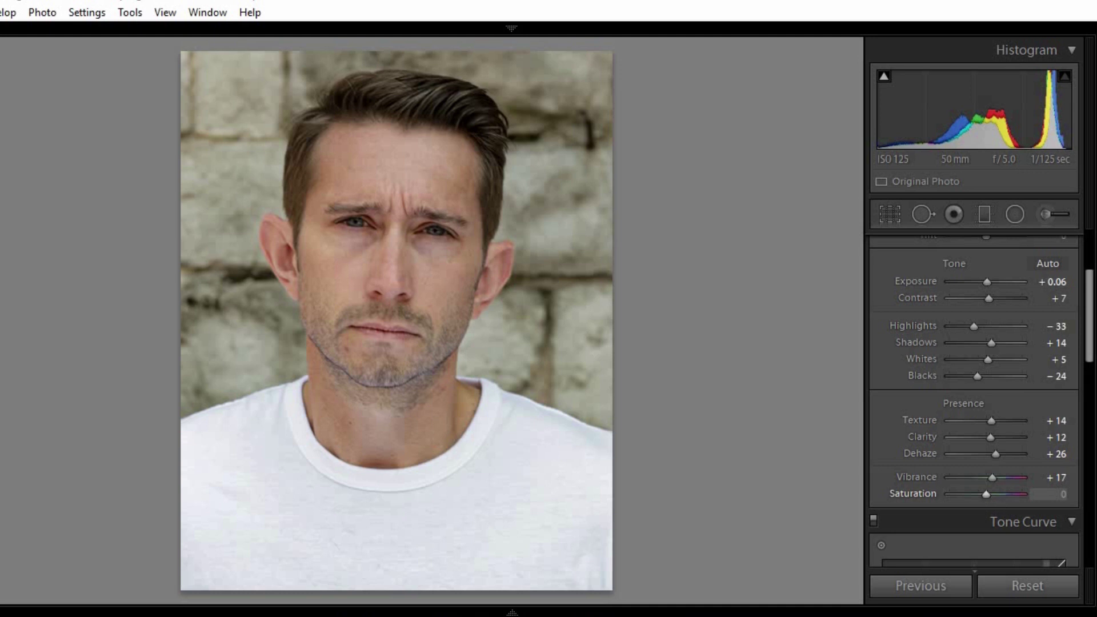
- Darken the photo's edges with a post-crop vignette Amount of -31
{"action": "left_click_drag", "start_coordinate": [1091, 322], "coordinate": [1092, 557]}
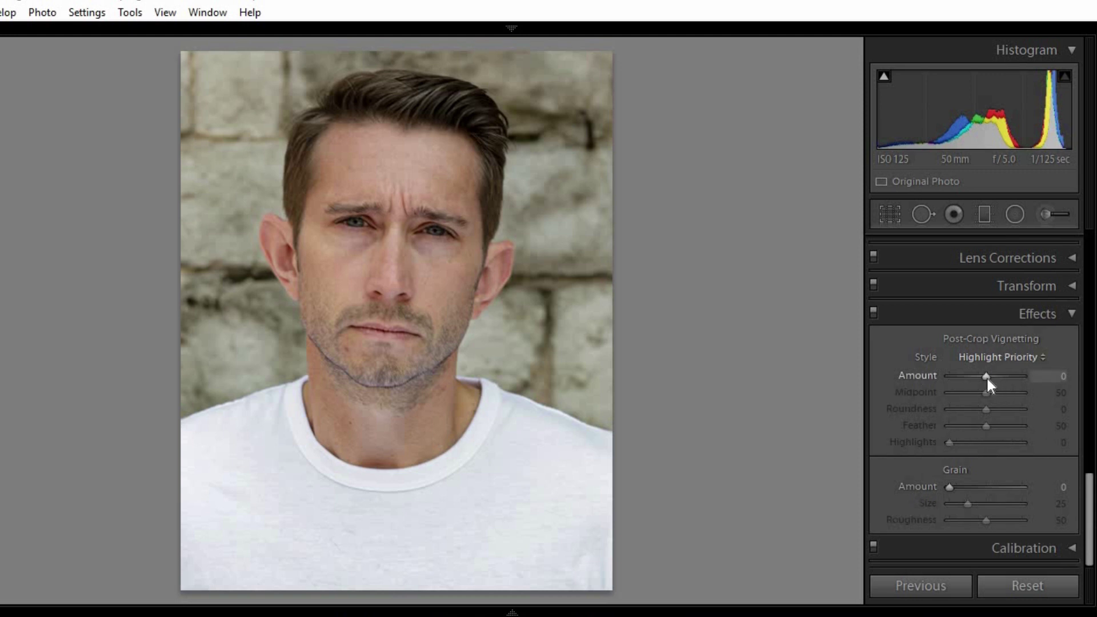
{"action": "left_click_drag", "start_coordinate": [986, 376], "coordinate": [1038, 376]}
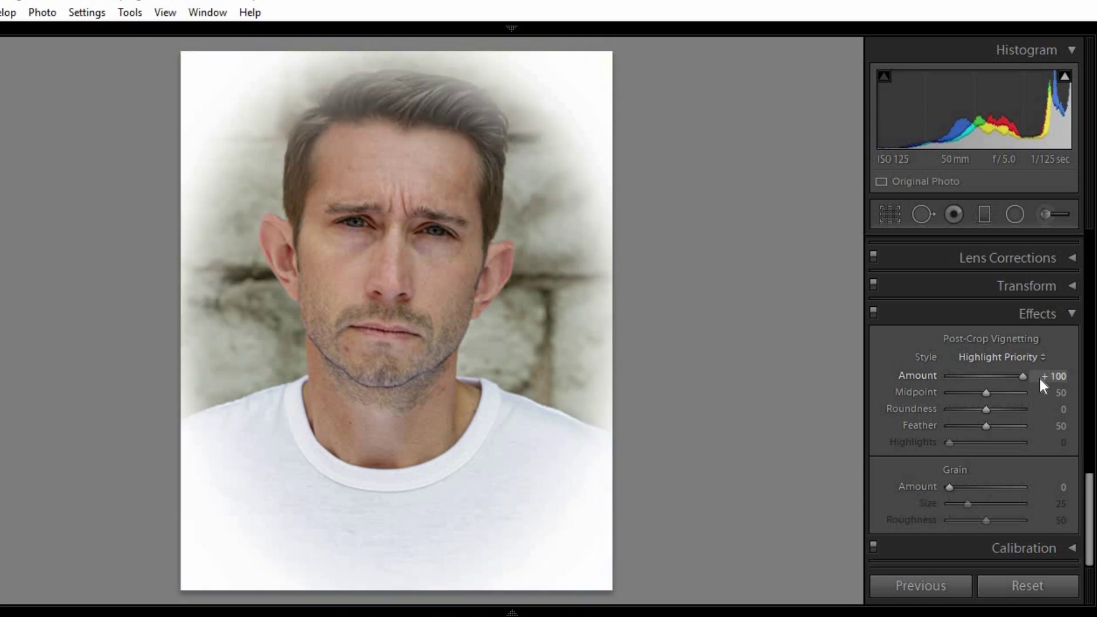
{"action": "left_click_drag", "start_coordinate": [1016, 372], "coordinate": [941, 379]}
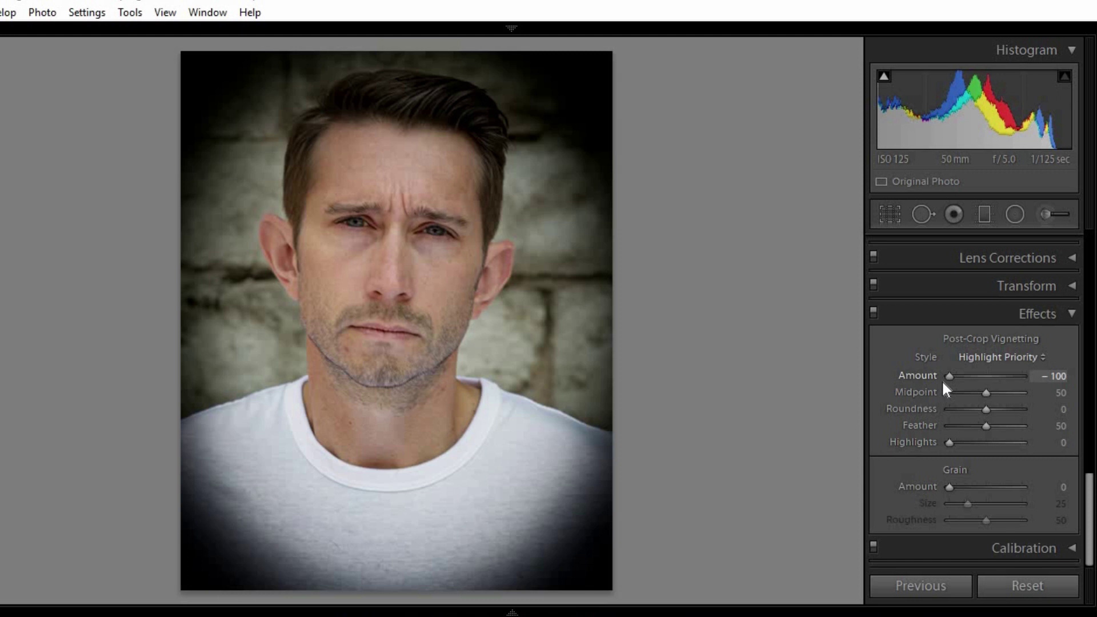
{"action": "left_click_drag", "start_coordinate": [953, 381], "coordinate": [975, 383]}
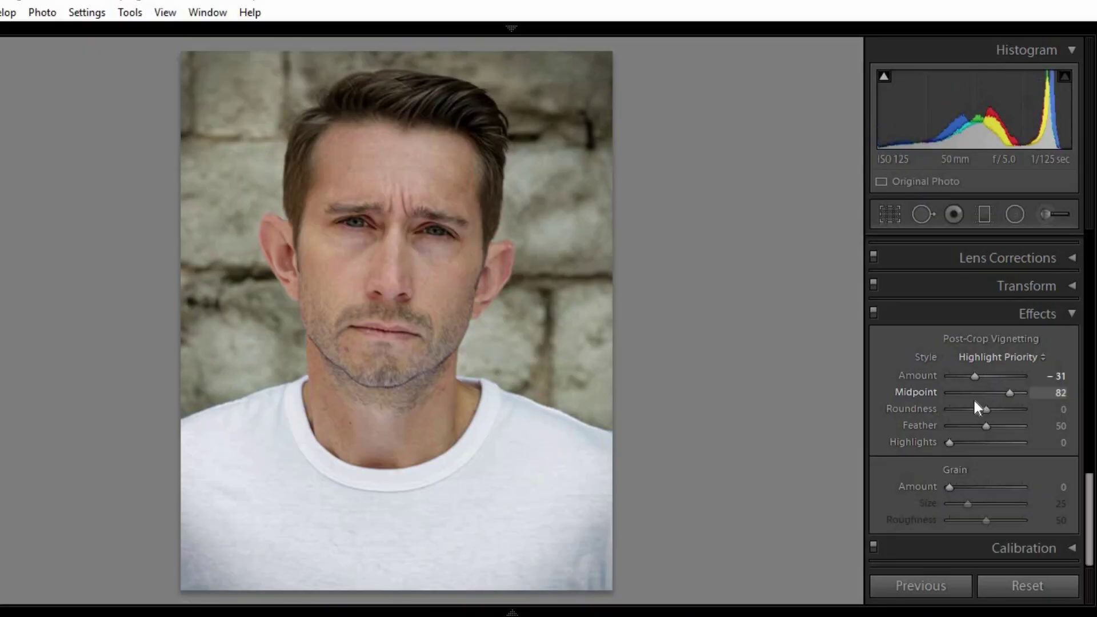
- Try wider and tighter Midpoint values for the post-crop vignette and restore it to 50
{"action": "type", "text": "27"}
{"action": "key", "text": "Return"}
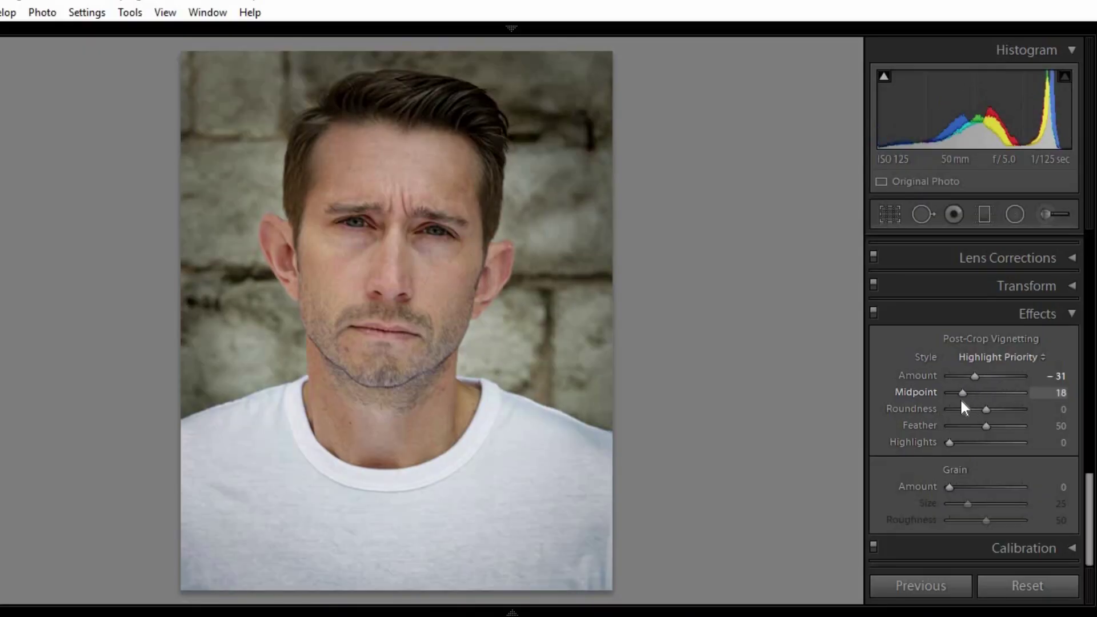
{"action": "type", "text": "40"}
{"action": "key", "text": "Return"}
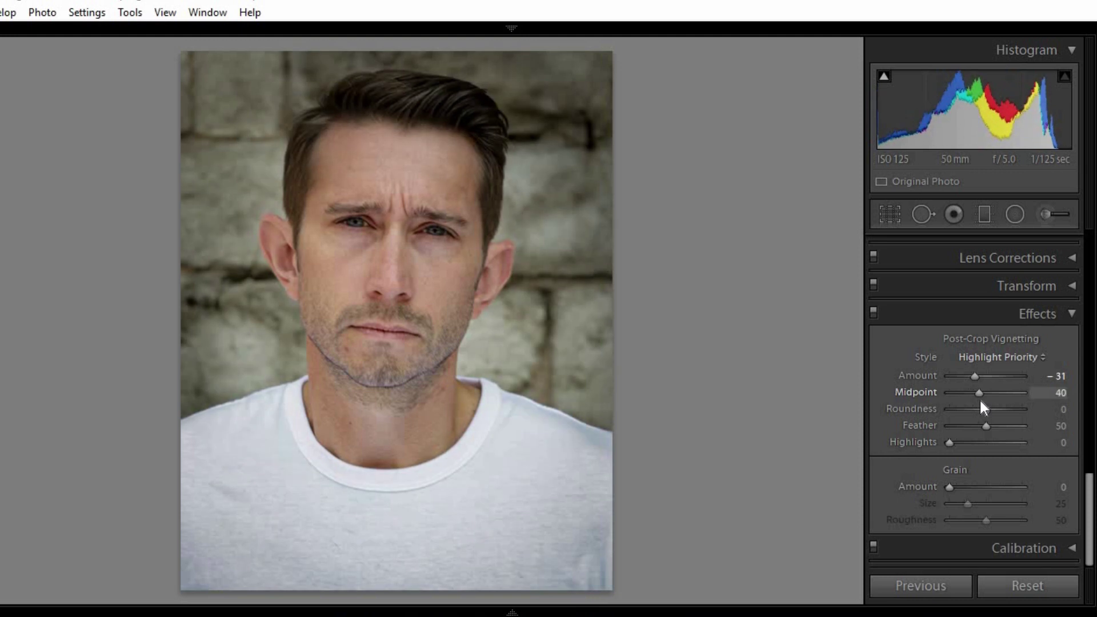
{"action": "key", "text": "Up"}
{"action": "key", "text": "Up"}
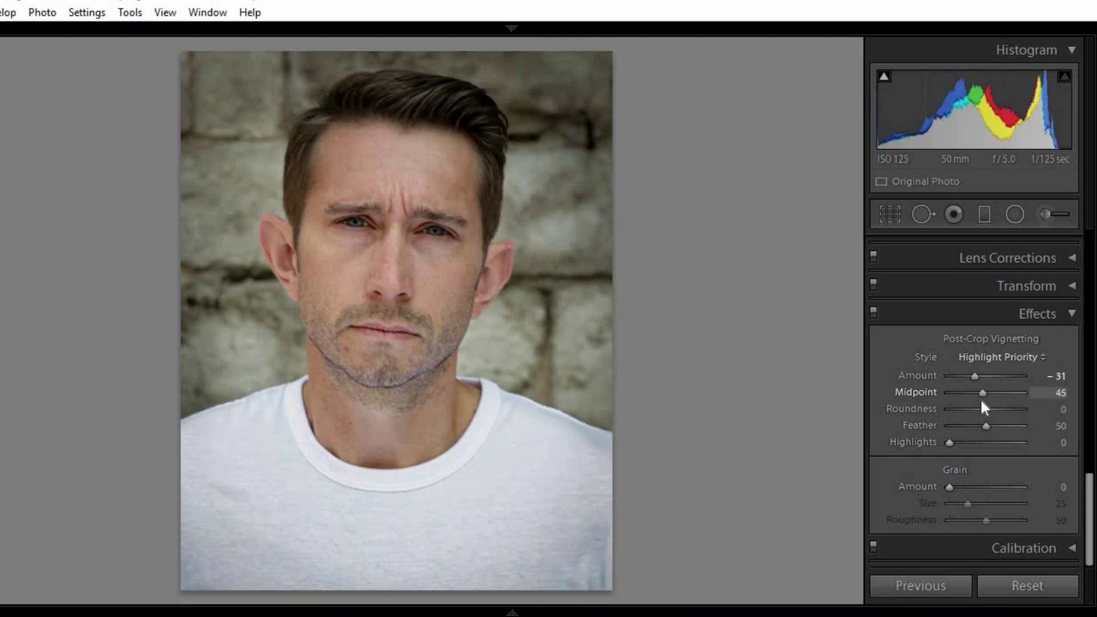
{"action": "key", "text": "Up"}
{"action": "key", "text": "Up"}
{"action": "key", "text": "Up"}
{"action": "key", "text": "Up"}
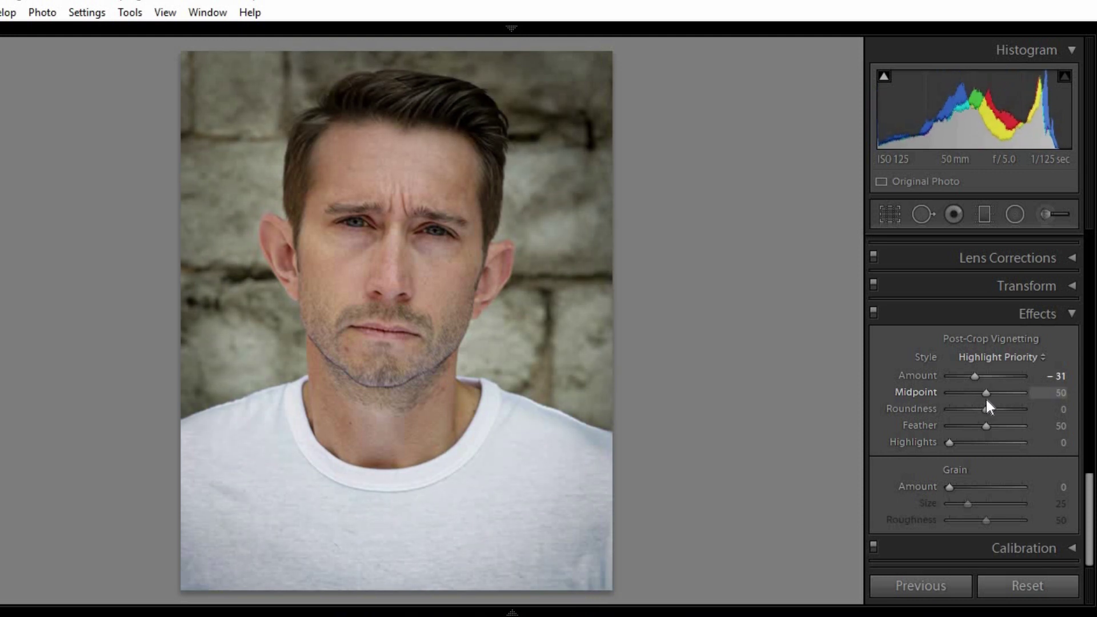
{"action": "key", "text": "Down"}
{"action": "key", "text": "Down"}
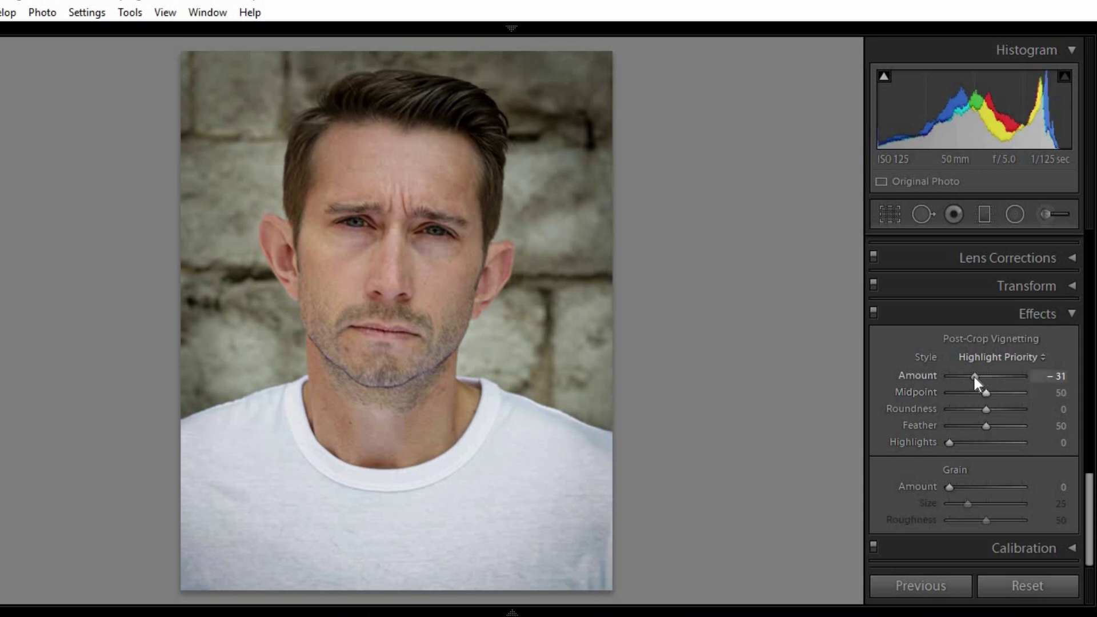
- Soften the post-crop vignette by setting its Amount to -24
{"action": "key", "text": "Up"}
{"action": "key", "text": "Up"}
{"action": "key", "text": "Up"}
{"action": "key", "text": "Up"}
{"action": "key", "text": "Up"}
{"action": "key", "text": "Up"}
{"action": "key", "text": "Up"}
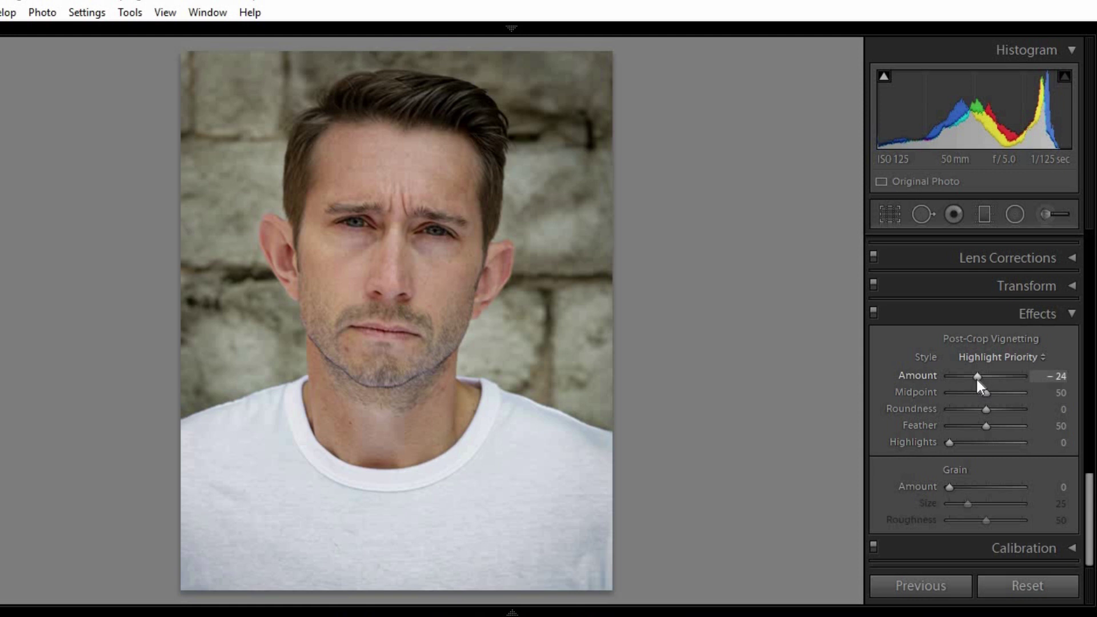
- Zoom in on the portrait and examine the skin from the forehead down to the neck for blemishes
{"action": "left_click", "coordinate": [165, 13]}
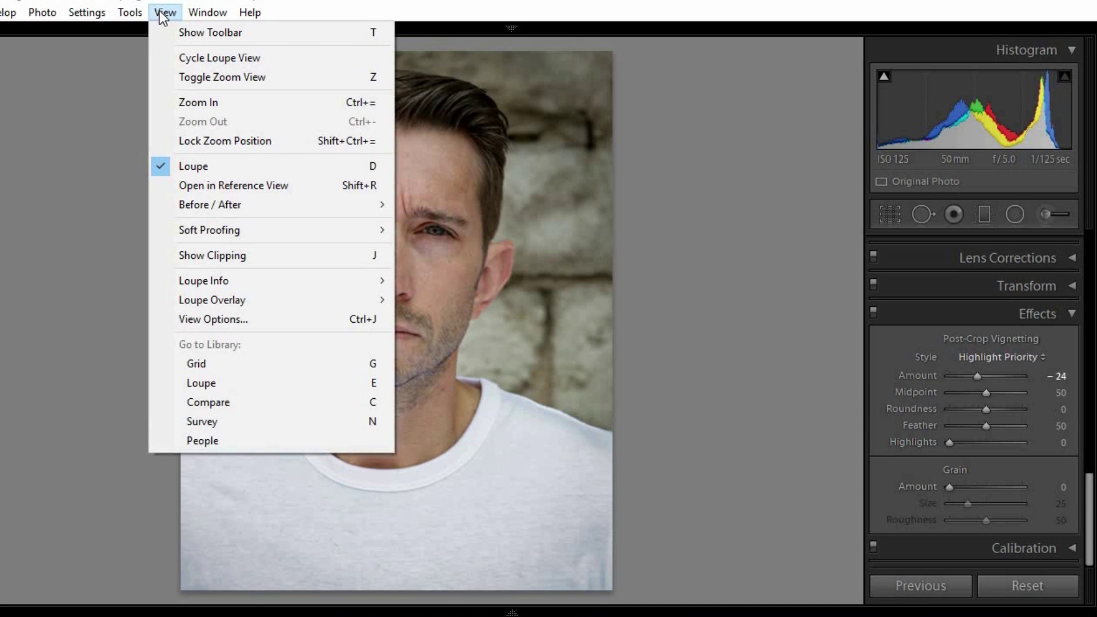
{"action": "left_click", "coordinate": [193, 101]}
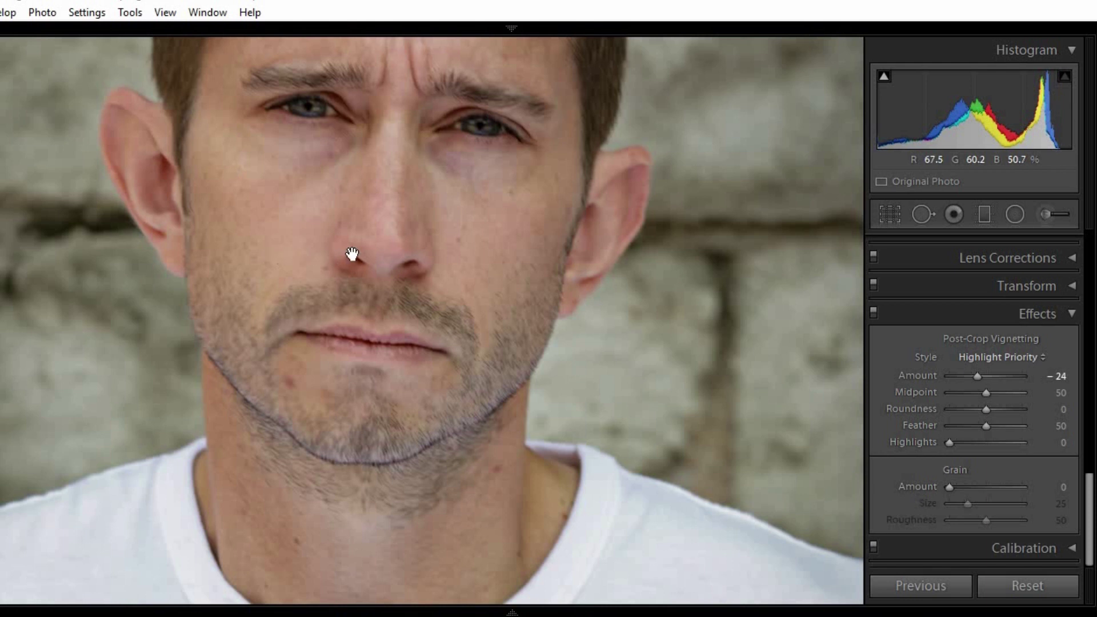
{"action": "left_click_drag", "start_coordinate": [352, 256], "coordinate": [358, 394]}
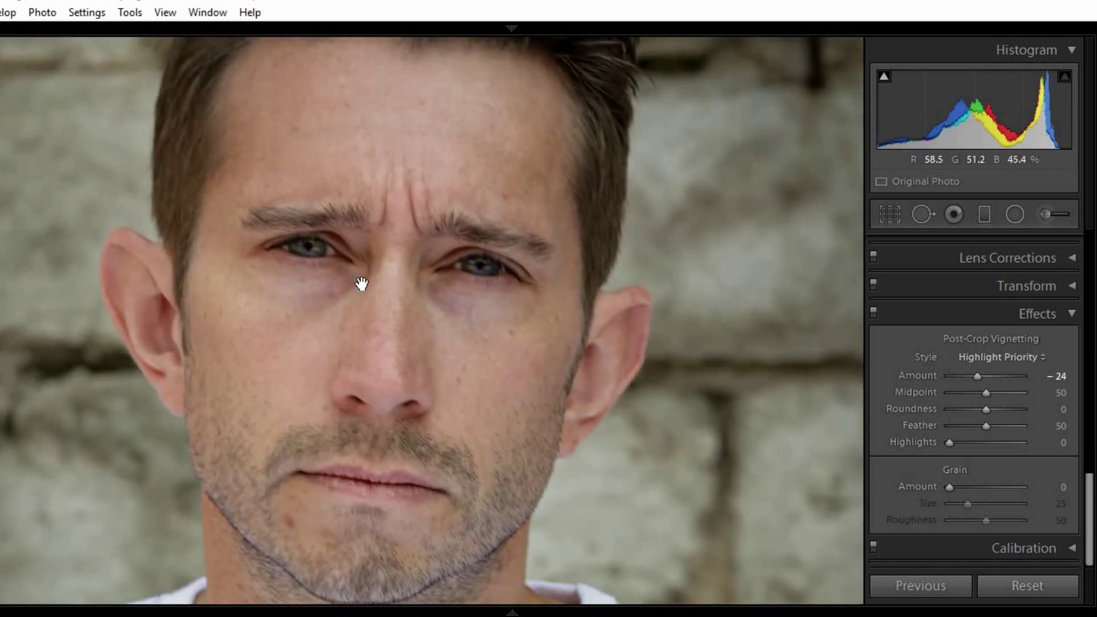
{"action": "scroll", "coordinate": [360, 263], "scroll_direction": "down", "scroll_amount": 3}
{"action": "scroll", "coordinate": [354, 117], "scroll_direction": "down", "scroll_amount": 3}
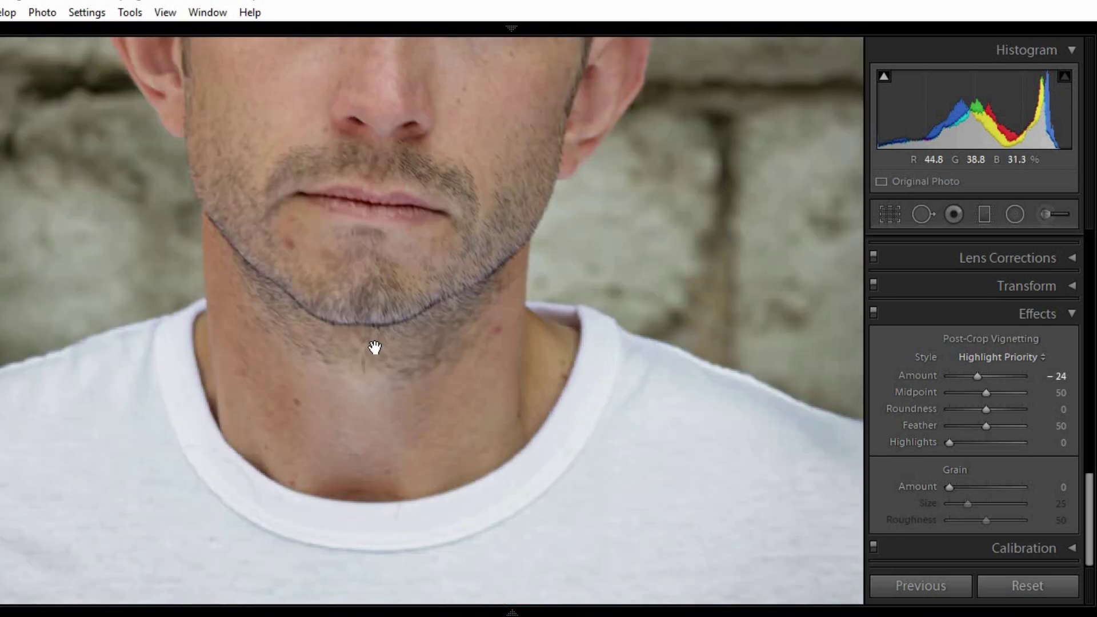
{"action": "scroll", "coordinate": [368, 315], "scroll_direction": "down", "scroll_amount": 3}
{"action": "scroll", "coordinate": [367, 400], "scroll_direction": "up", "scroll_amount": 8}
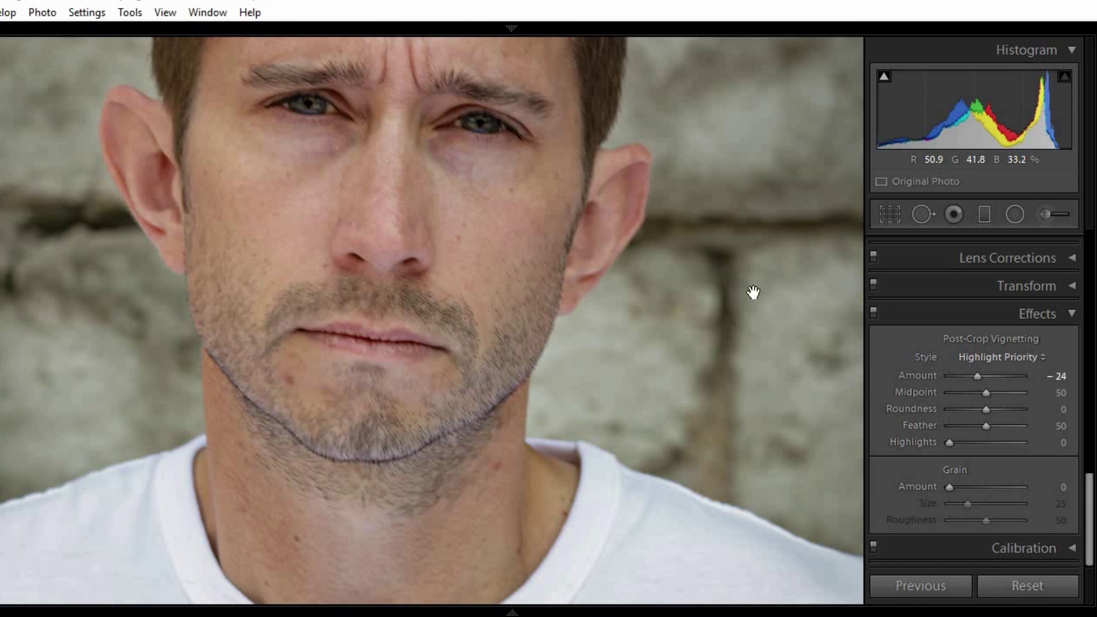
- Remove the red blemish beside the chin with the Spot Removal tool in Clone mode, using size 53, feather 0 and opacity 100
{"action": "left_click", "coordinate": [916, 215]}
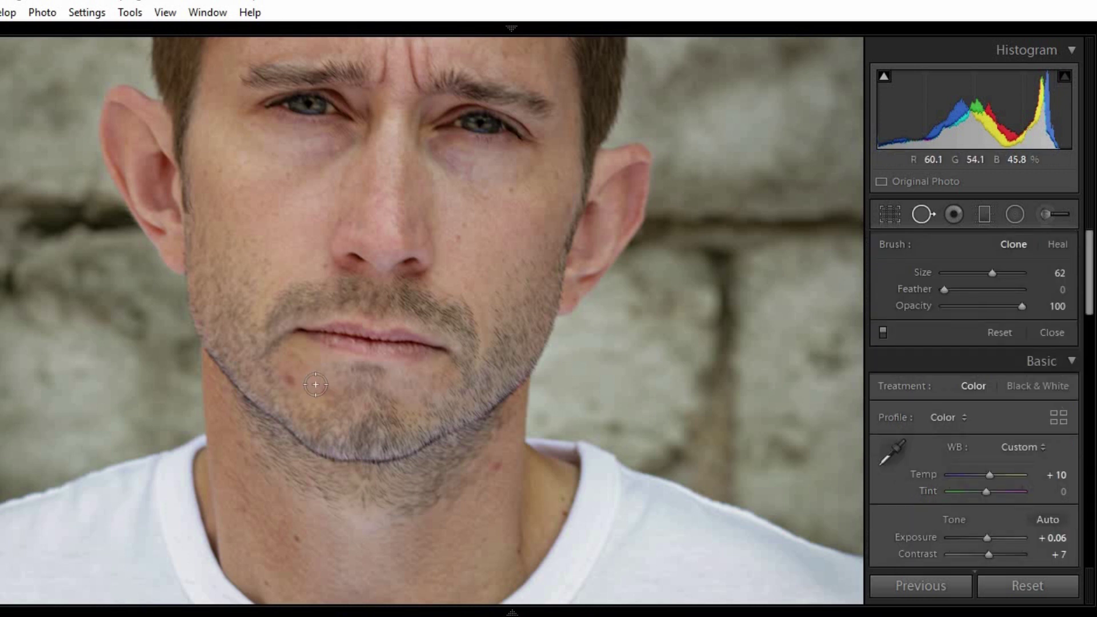
{"action": "scroll", "coordinate": [315, 384], "scroll_direction": "up", "scroll_amount": 5}
{"action": "scroll", "coordinate": [316, 385], "scroll_direction": "down", "scroll_amount": 2}
{"action": "scroll", "coordinate": [290, 380], "scroll_direction": "down", "scroll_amount": 5}
{"action": "left_click", "coordinate": [290, 380]}
{"action": "left_click", "coordinate": [291, 381]}
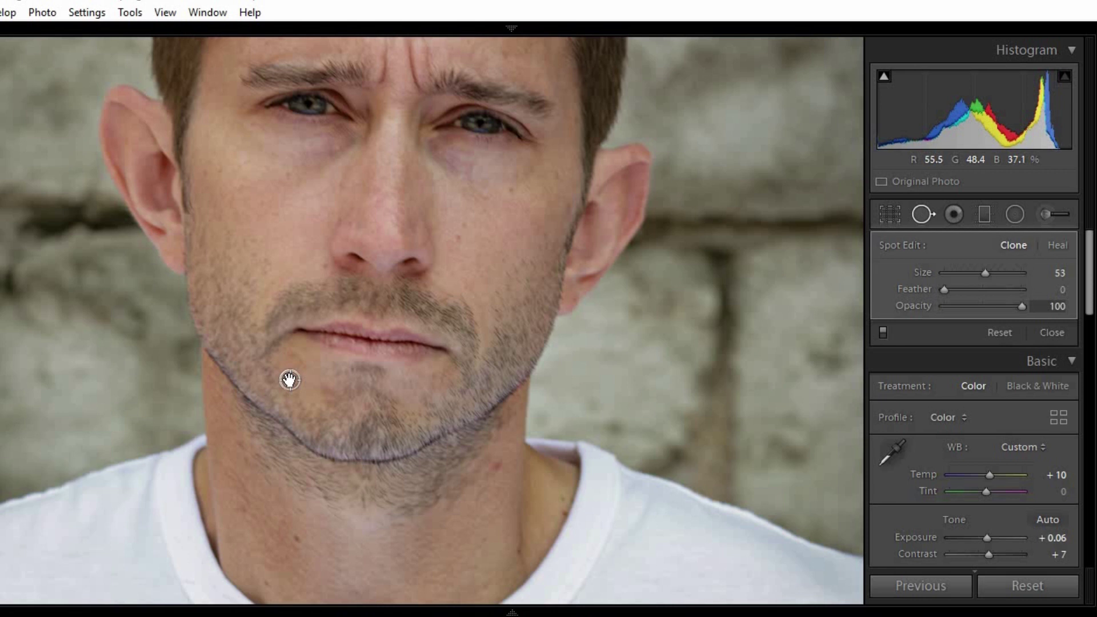
- Try moving the clone source for the blemish beside the chin onto the lips and back to the skin just above it
{"action": "left_click", "coordinate": [290, 380]}
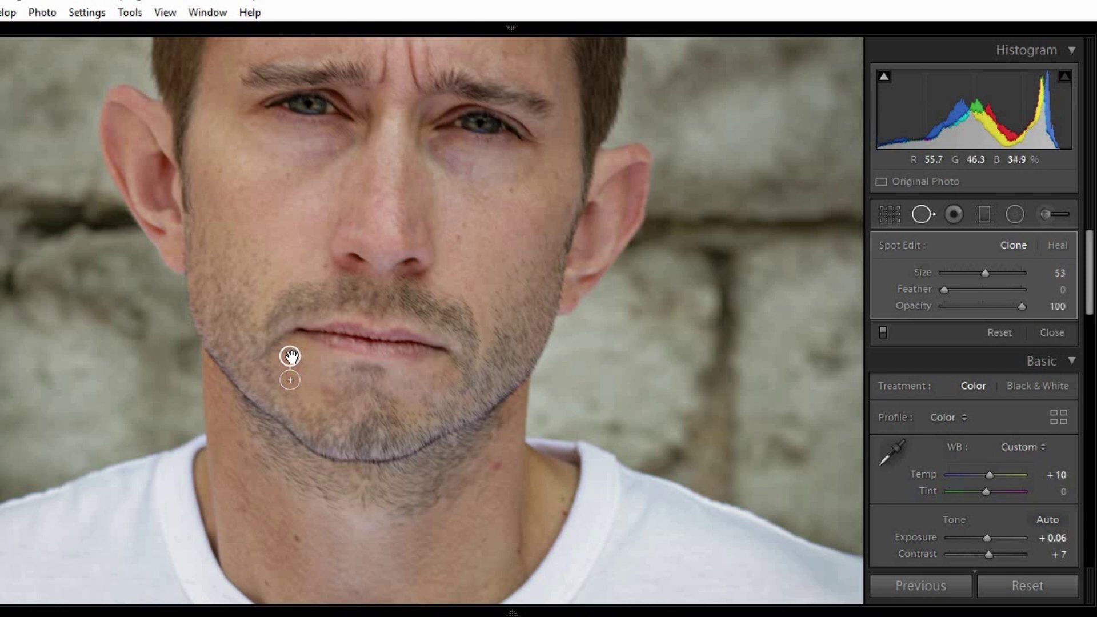
{"action": "mouse_move", "coordinate": [290, 356]}
{"action": "left_mouse_down"}
{"action": "mouse_move", "coordinate": [310, 362]}
{"action": "mouse_move", "coordinate": [282, 353]}
{"action": "mouse_move", "coordinate": [259, 385]}
{"action": "mouse_move", "coordinate": [291, 358]}
{"action": "left_mouse_up"}
{"action": "left_click_drag", "start_coordinate": [290, 358], "coordinate": [336, 338]}
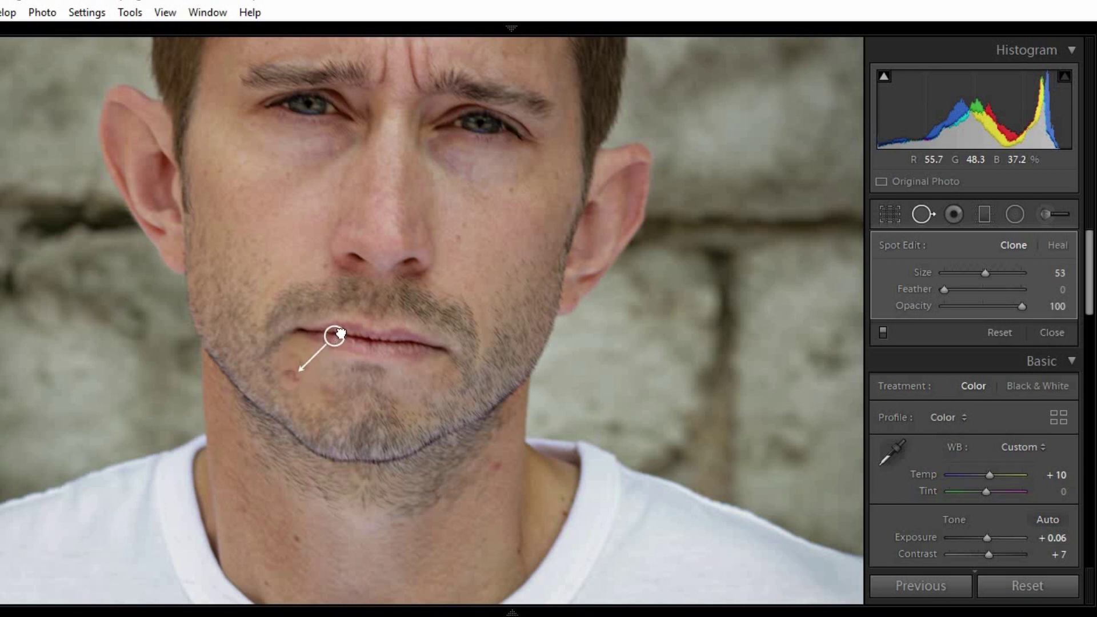
{"action": "left_click_drag", "start_coordinate": [301, 347], "coordinate": [291, 359]}
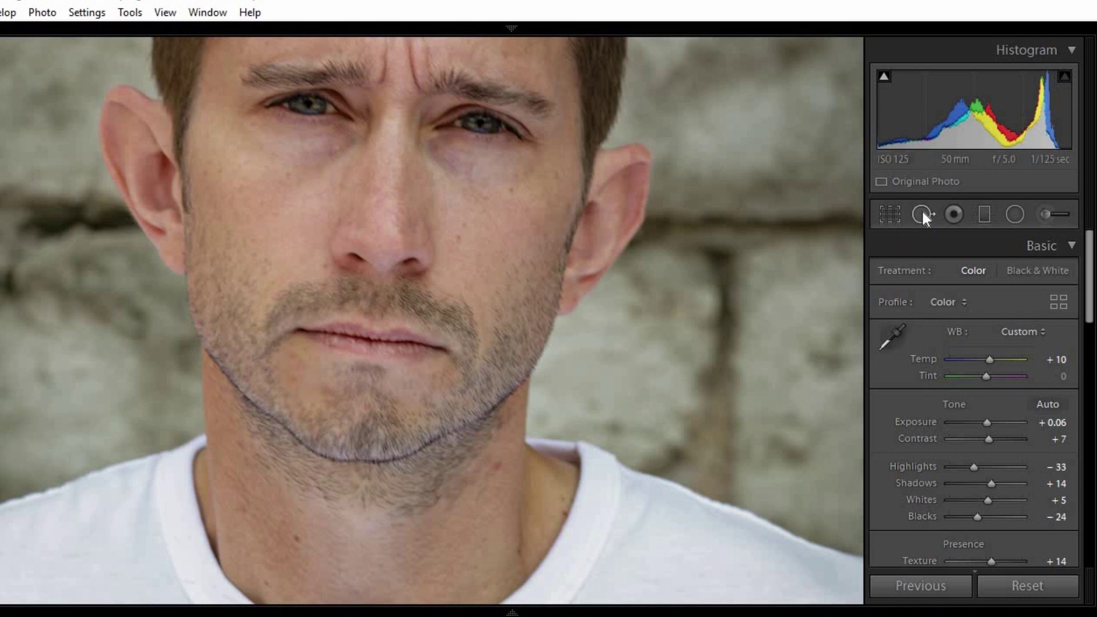
- Cover the blemish beside the chin with the Spot Removal tool in Clone mode, sampling the neck skin just below the jawline
{"action": "key", "text": "q"}
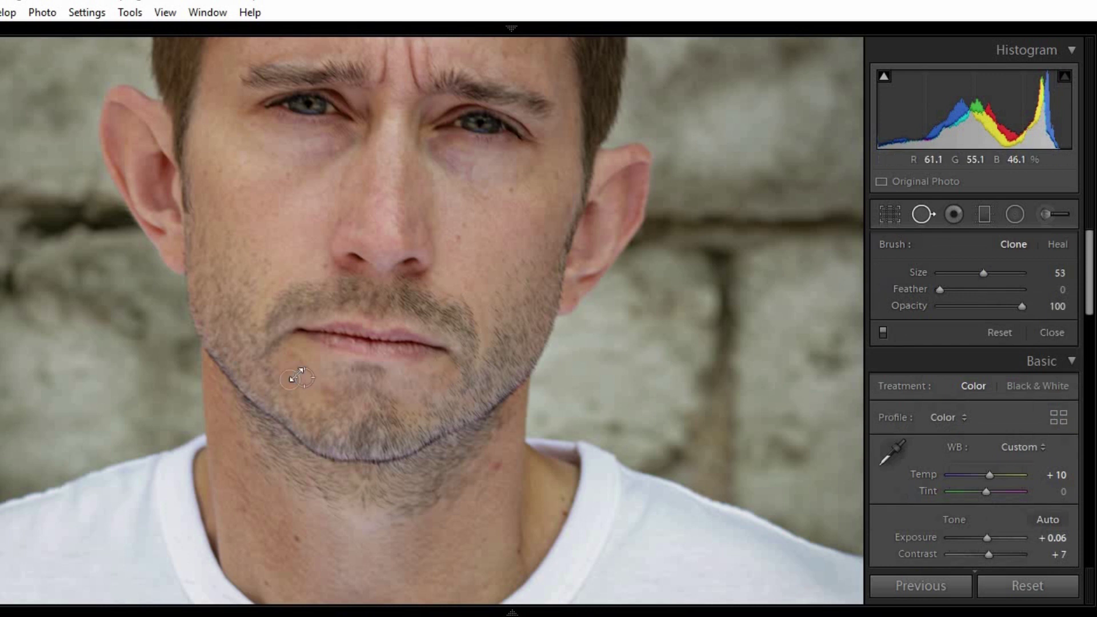
{"action": "mouse_move", "coordinate": [290, 380]}
{"action": "left_mouse_down"}
{"action": "mouse_move", "coordinate": [289, 357]}
{"action": "mouse_move", "coordinate": [213, 417]}
{"action": "mouse_move", "coordinate": [233, 449]}
{"action": "left_mouse_up"}
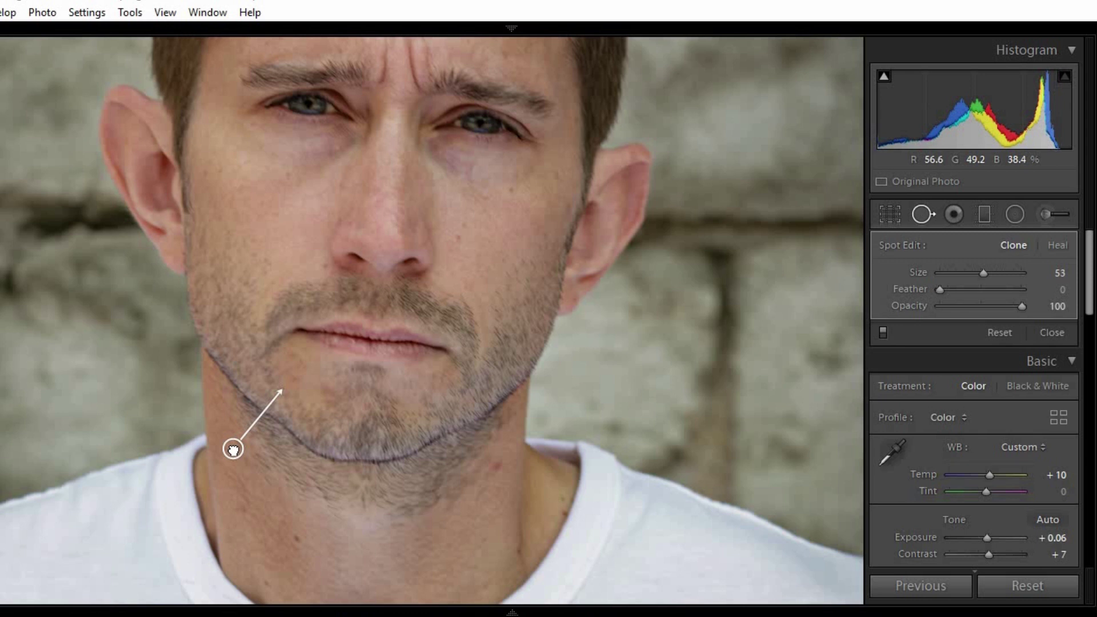
{"action": "left_click_drag", "start_coordinate": [233, 449], "coordinate": [235, 431]}
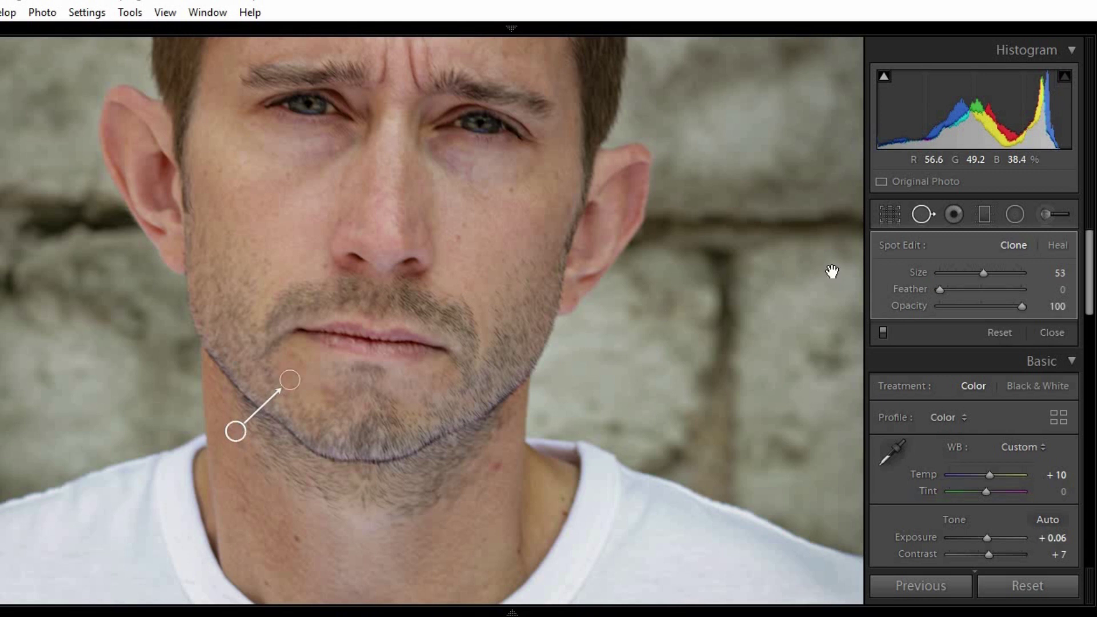
{"action": "left_click", "coordinate": [924, 216]}
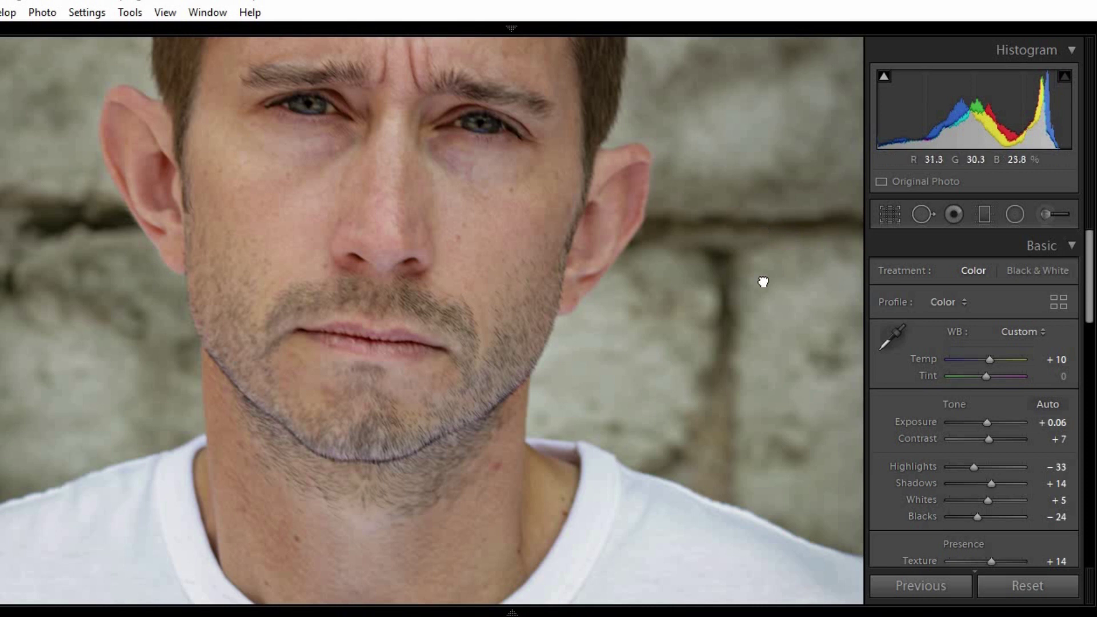
- Paint over the man's left iris with the Adjustment Brush, using the Iris Enhance effect with Exposure at -4.00
{"action": "left_click_drag", "start_coordinate": [762, 282], "coordinate": [763, 299]}
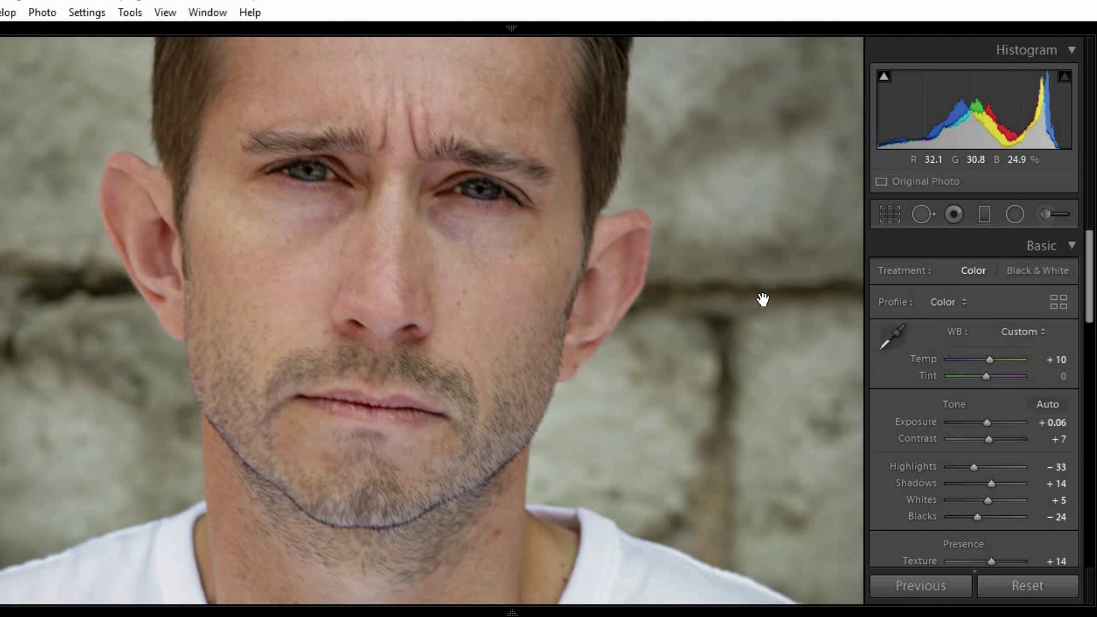
{"action": "left_click", "coordinate": [1042, 216]}
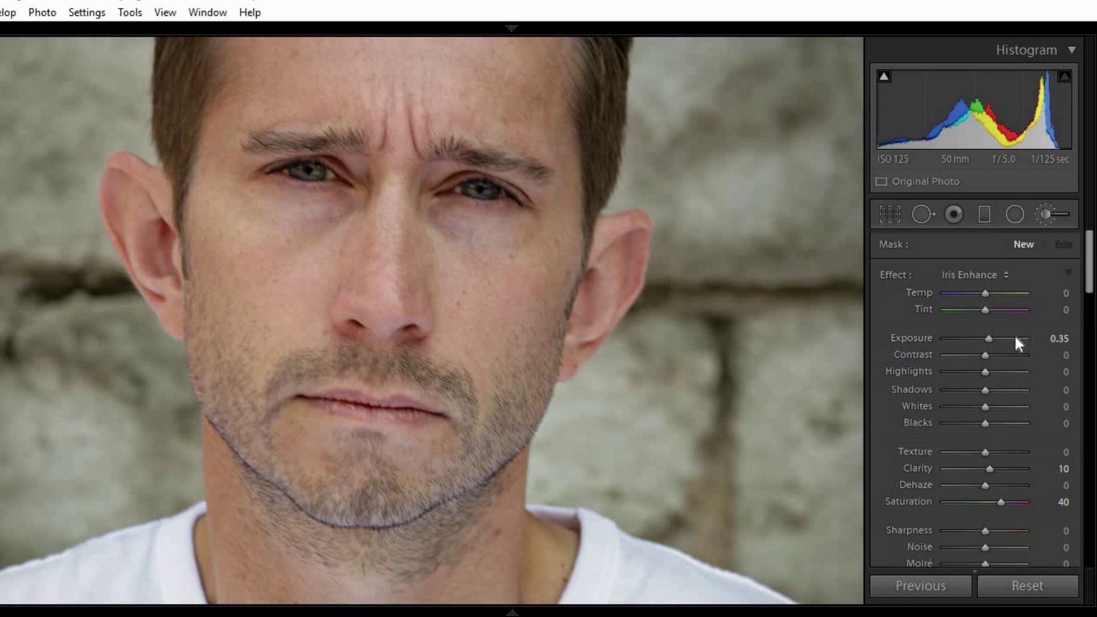
{"action": "left_click", "coordinate": [1006, 277]}
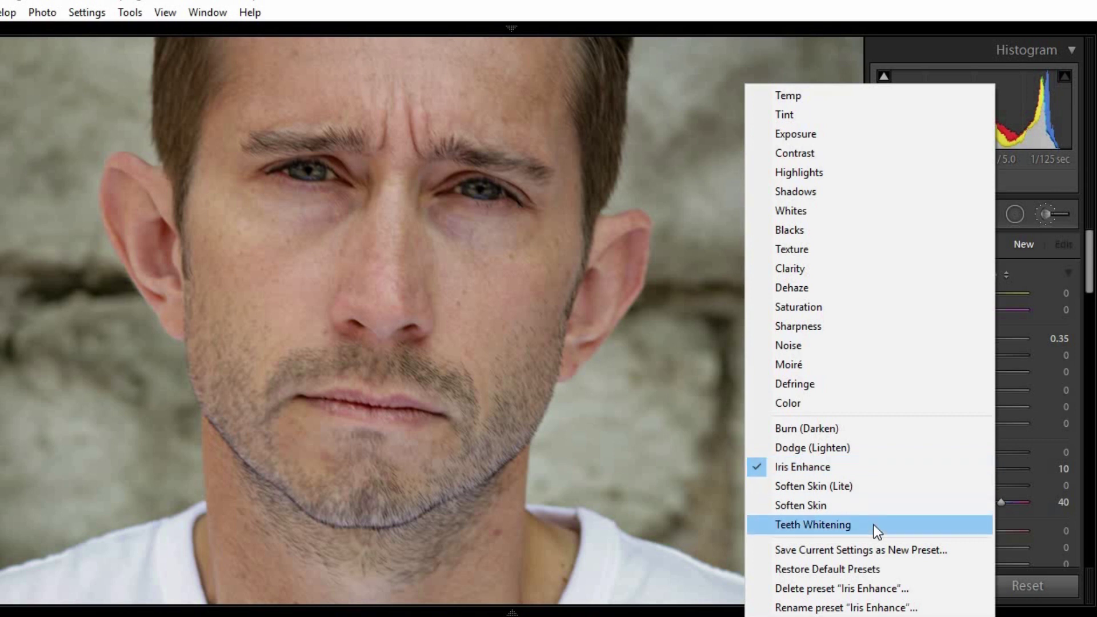
{"action": "left_click", "coordinate": [864, 470]}
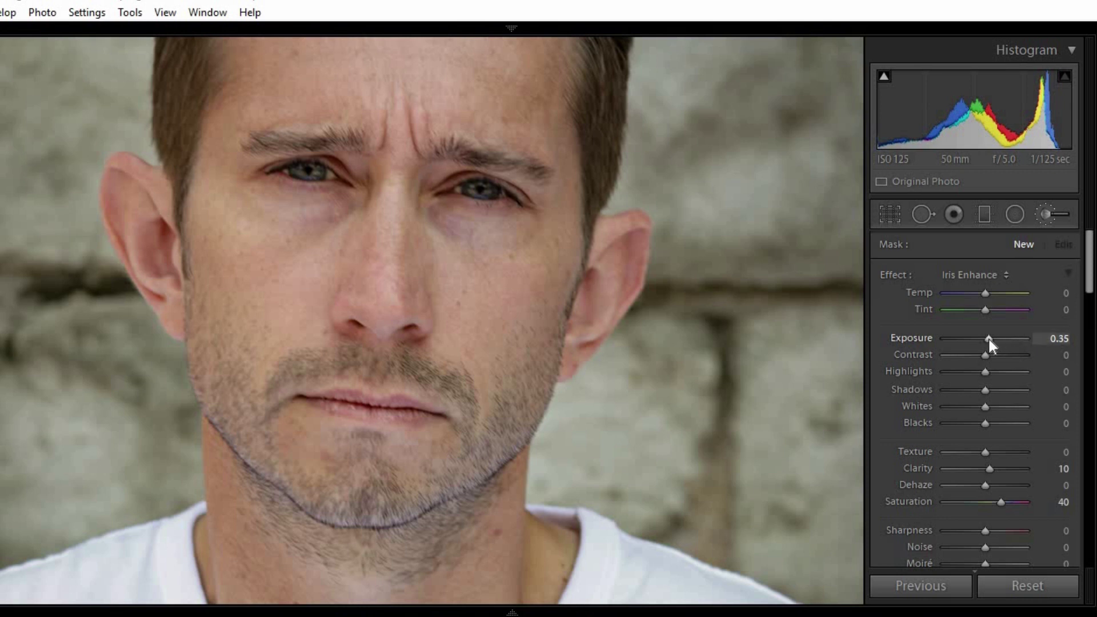
{"action": "left_click_drag", "start_coordinate": [989, 340], "coordinate": [940, 341]}
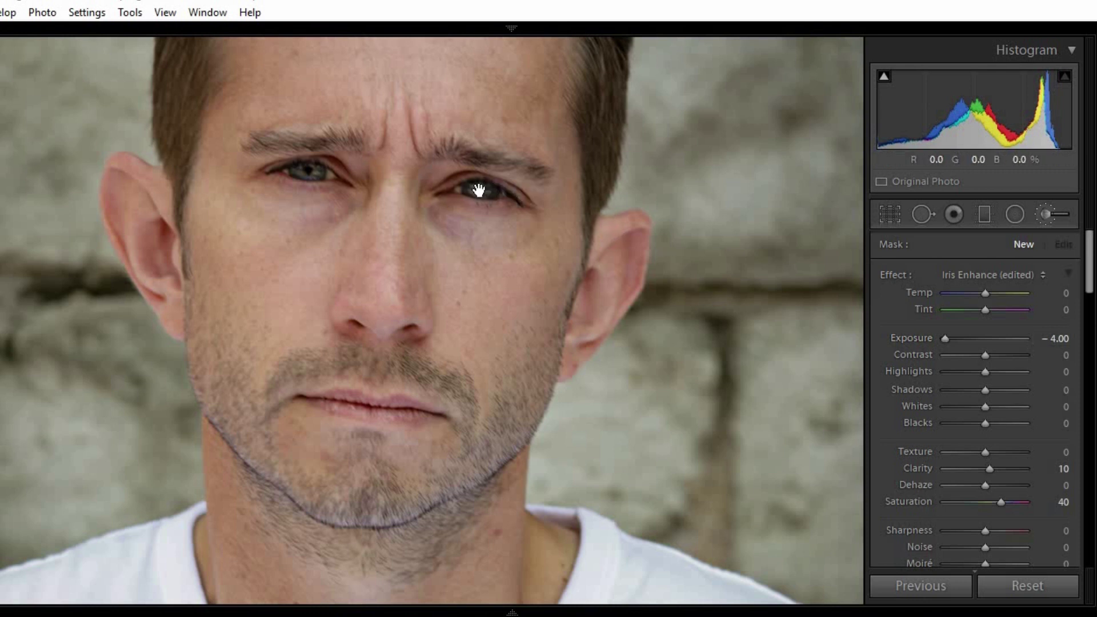
{"action": "left_click", "coordinate": [481, 189]}
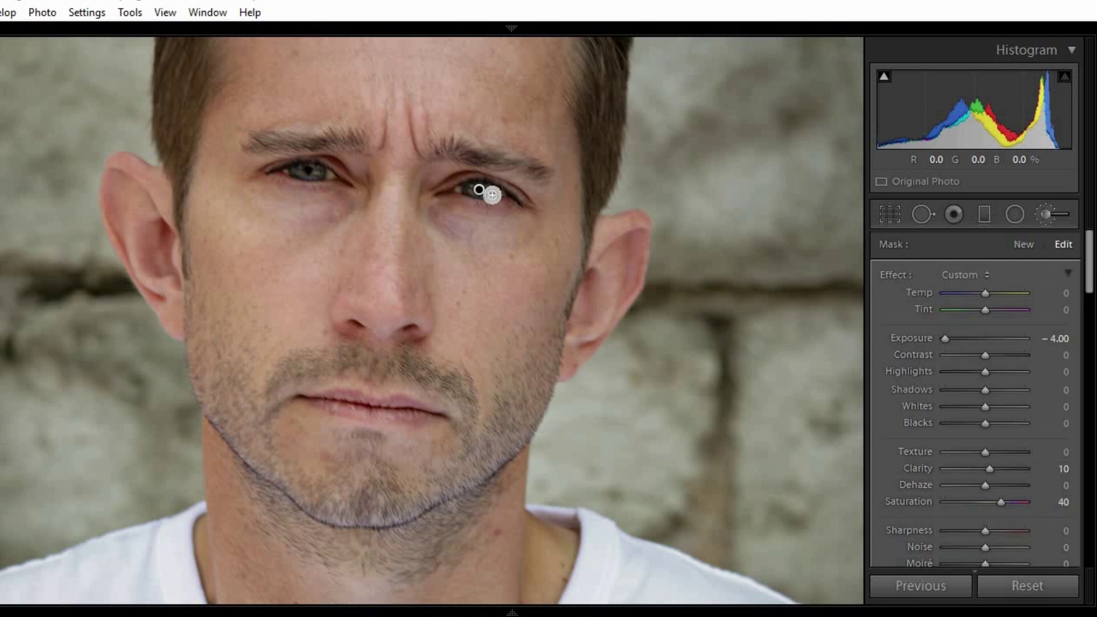
{"action": "mouse_move", "coordinate": [492, 192]}
{"action": "left_mouse_down"}
{"action": "mouse_move", "coordinate": [465, 184]}
{"action": "mouse_move", "coordinate": [489, 192]}
{"action": "left_mouse_up"}
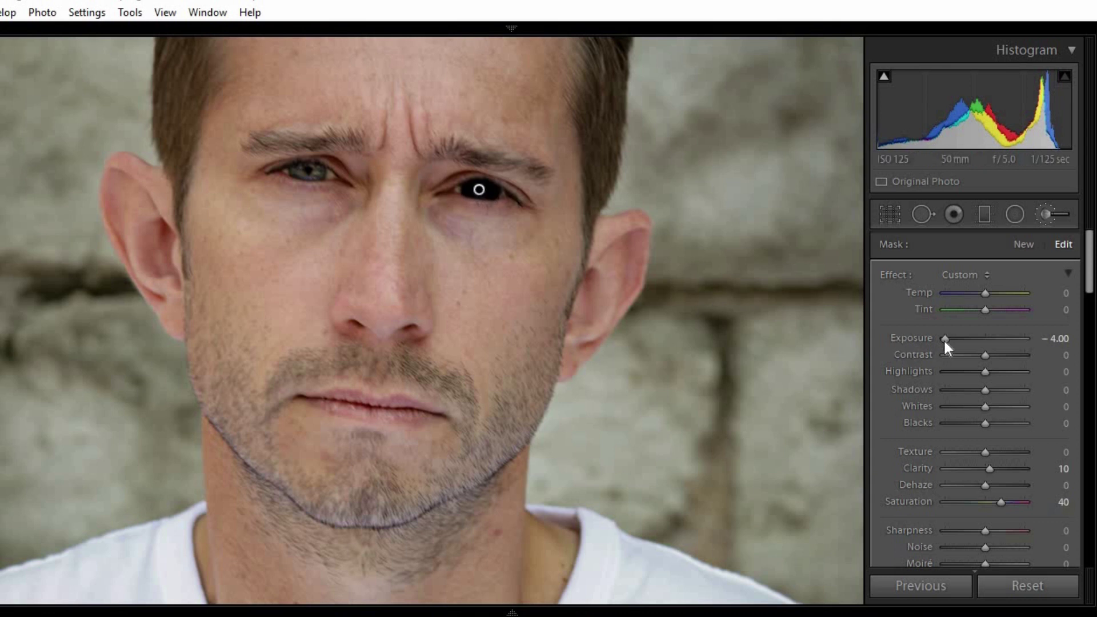
- Paint the man's right iris into the same mask, first at Exposure 0.96 and finally at -4.00
{"action": "left_click_drag", "start_coordinate": [988, 341], "coordinate": [995, 340]}
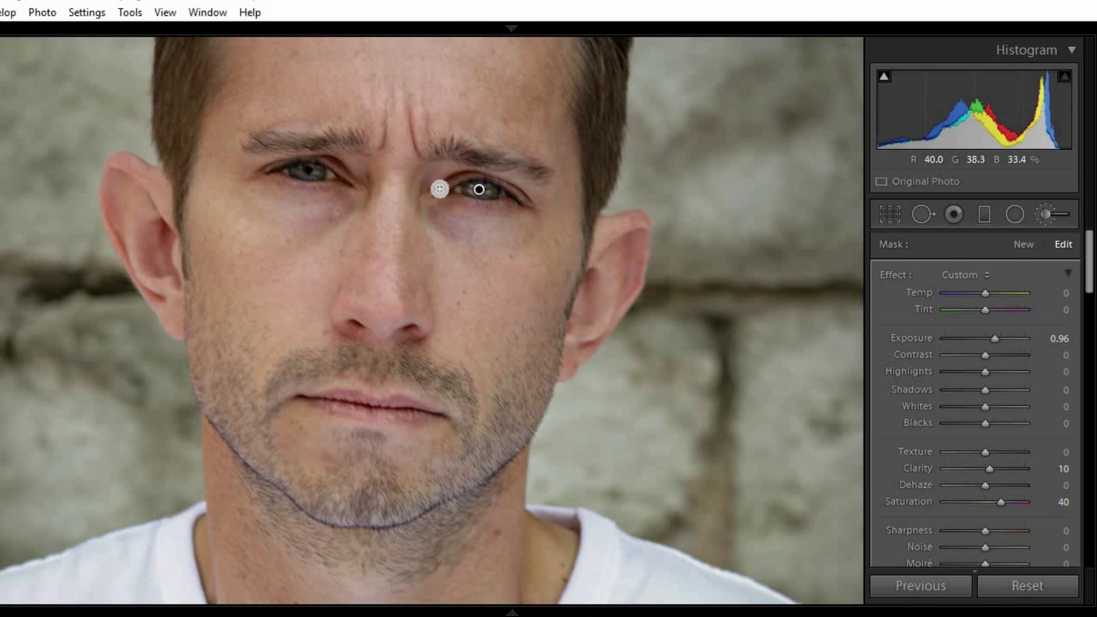
{"action": "mouse_move", "coordinate": [311, 174]}
{"action": "left_mouse_down"}
{"action": "mouse_move", "coordinate": [301, 171]}
{"action": "mouse_move", "coordinate": [310, 172]}
{"action": "left_mouse_up"}
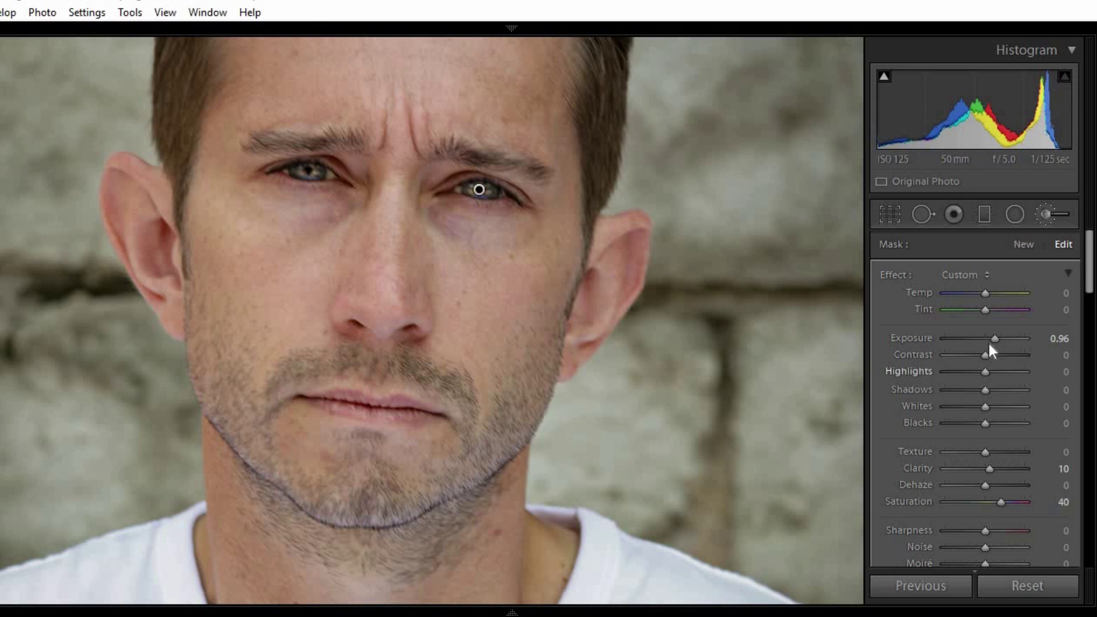
{"action": "left_click_drag", "start_coordinate": [990, 338], "coordinate": [924, 344]}
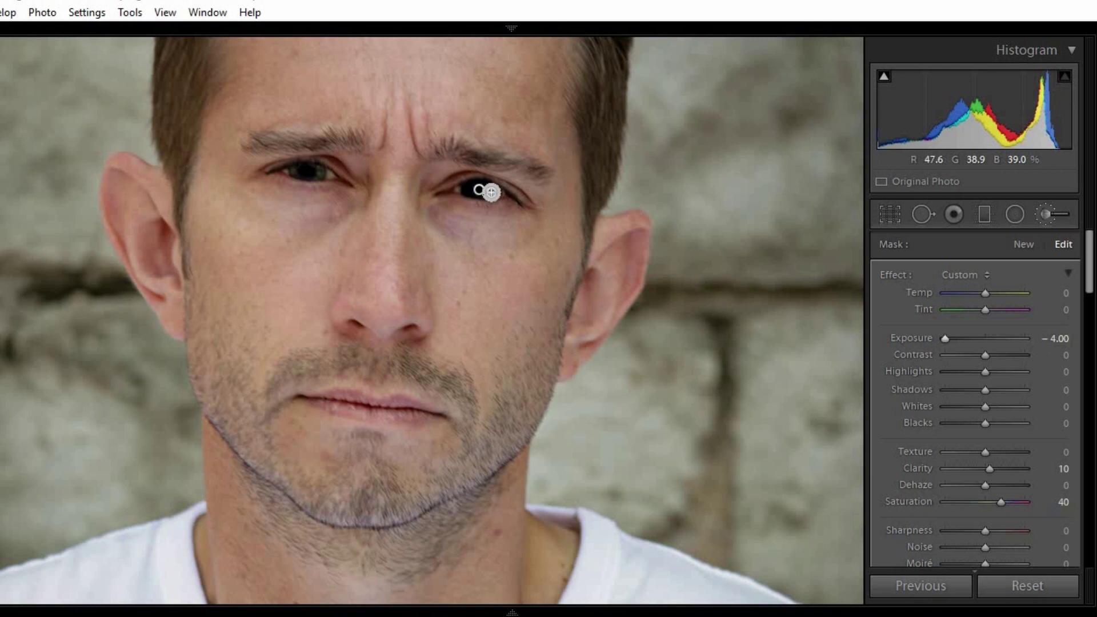
{"action": "left_click_drag", "start_coordinate": [318, 173], "coordinate": [305, 172]}
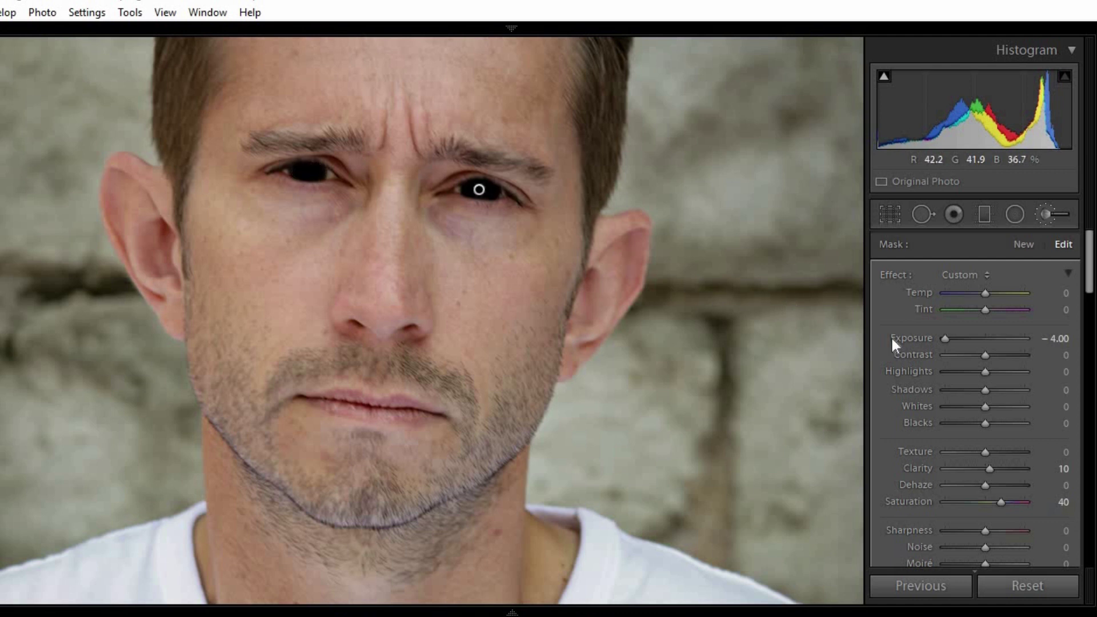
- Brighten both irises by setting the brush mask's Exposure to 0.61, and finish the Adjustment Brush edit
{"action": "left_click_drag", "start_coordinate": [944, 340], "coordinate": [989, 342]}
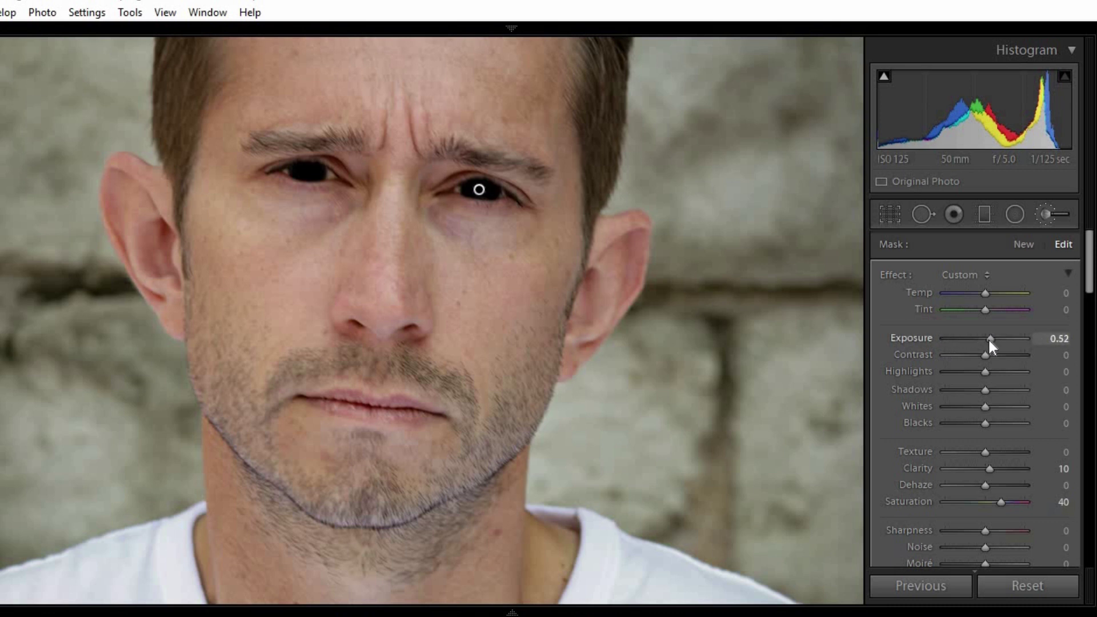
{"action": "left_click_drag", "start_coordinate": [1010, 339], "coordinate": [1010, 340]}
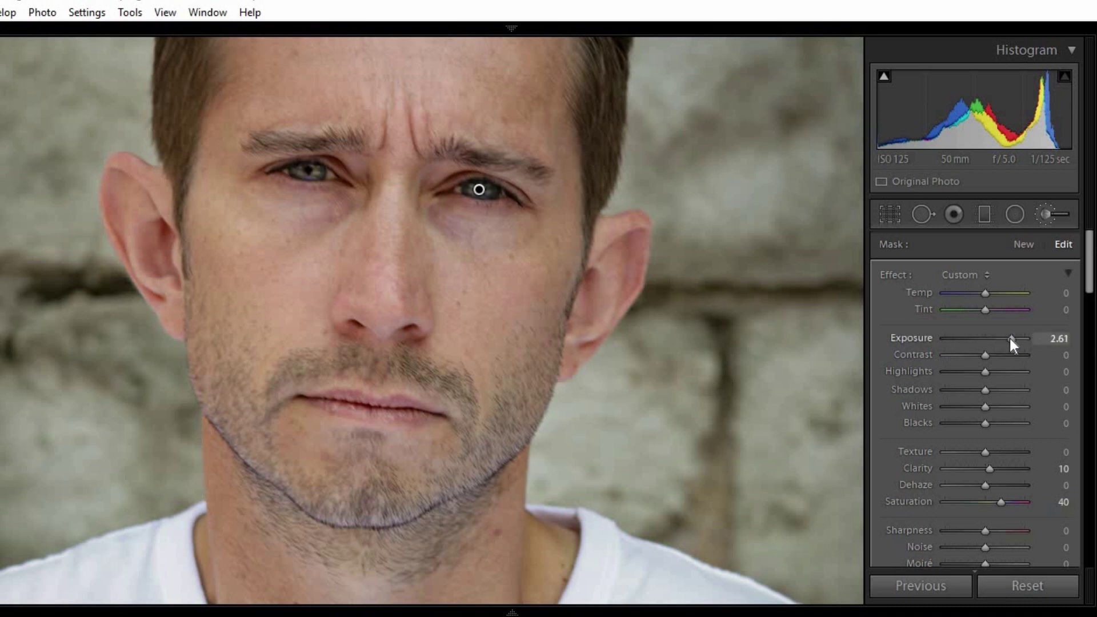
{"action": "mouse_move", "coordinate": [1010, 338]}
{"action": "left_mouse_down"}
{"action": "mouse_move", "coordinate": [967, 340]}
{"action": "mouse_move", "coordinate": [991, 341]}
{"action": "left_mouse_up"}
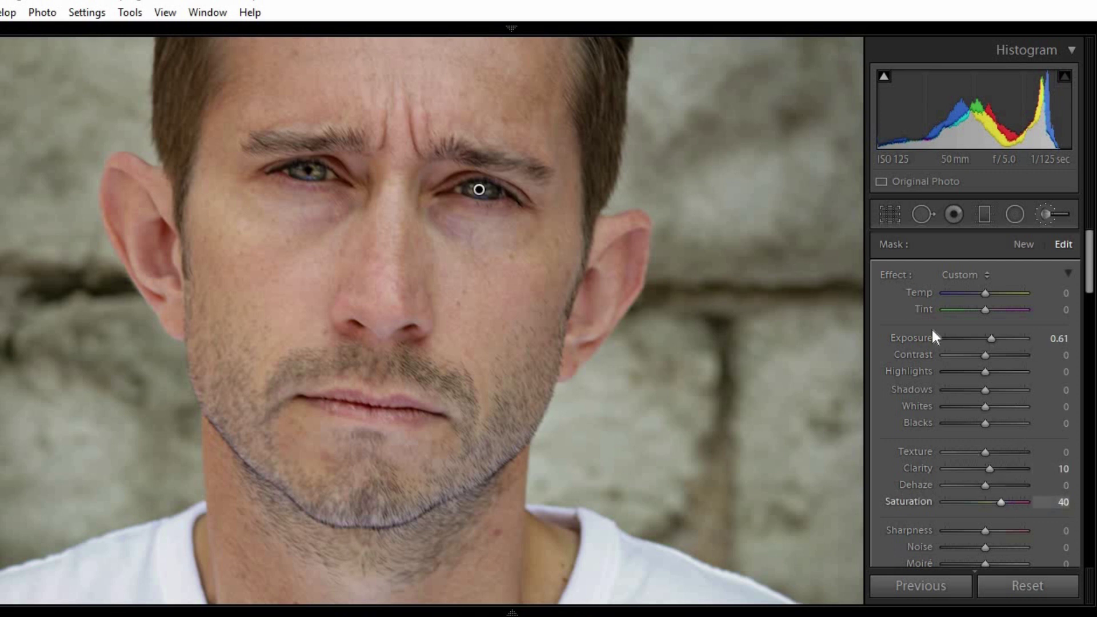
{"action": "left_click", "coordinate": [1046, 214]}
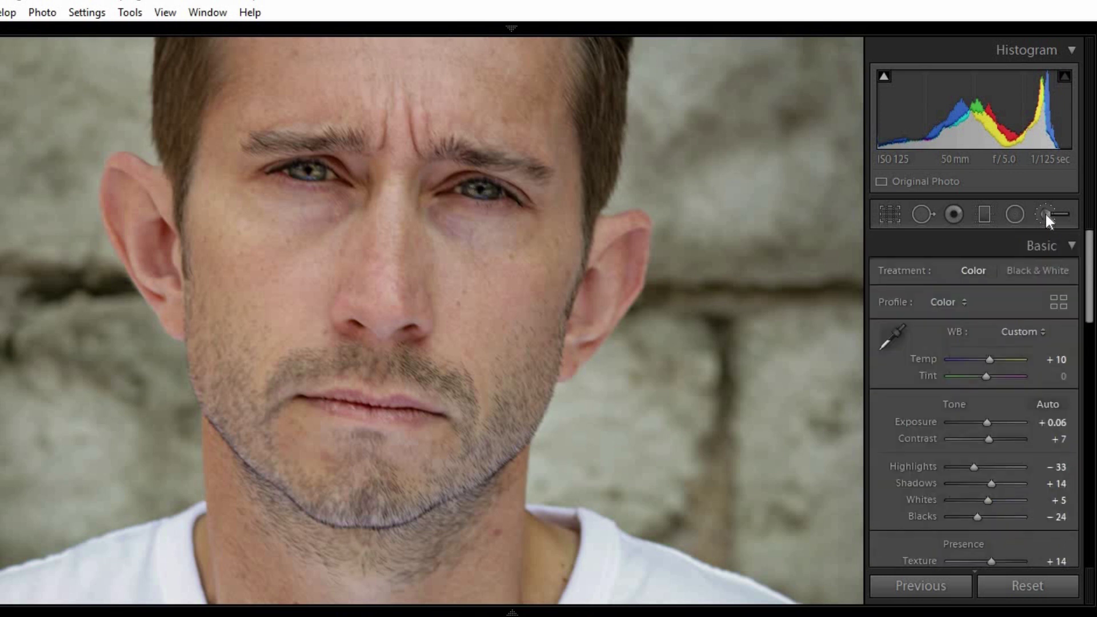
- Show the whole portrait and compare the before and after versions side by side
{"action": "left_click", "coordinate": [166, 13]}
{"action": "left_click", "coordinate": [234, 122]}
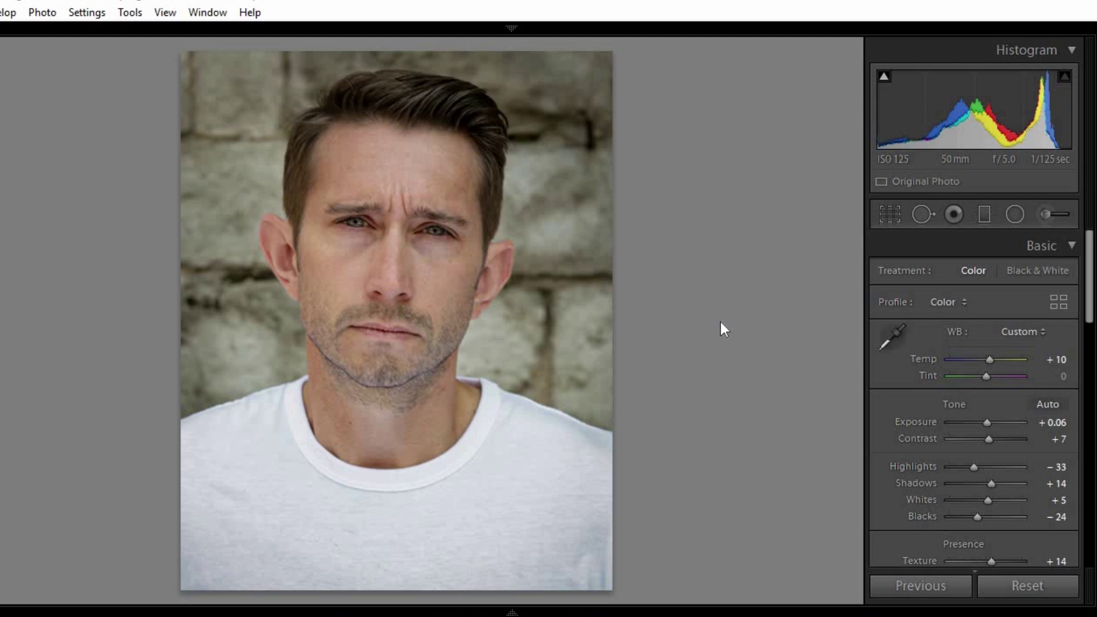
{"action": "key", "text": "y"}
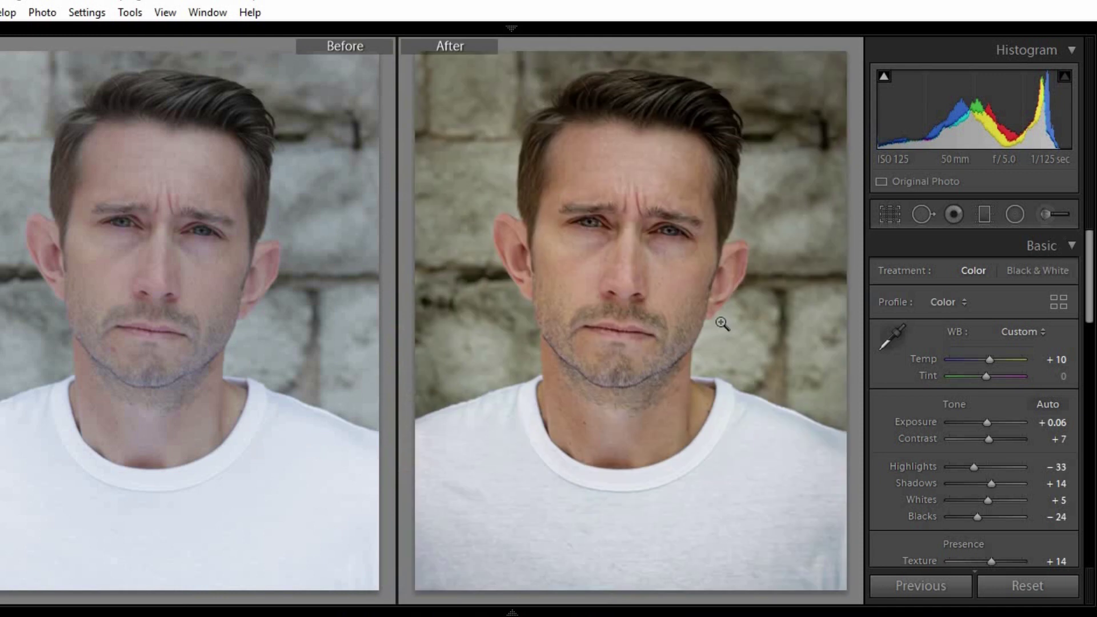